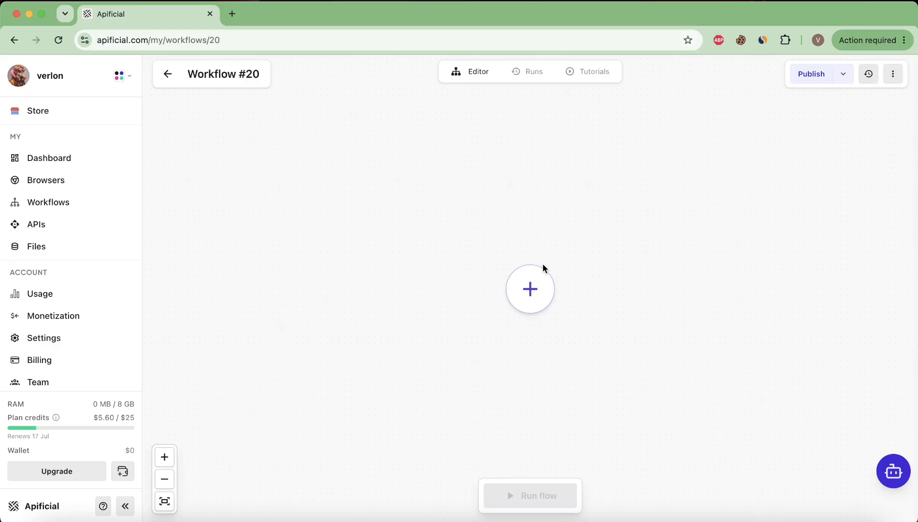
Add a WebSocket Event Trigger node to Workflow #20, move it up-left and widen it
{"action": "left_click", "coordinate": [529, 292]}
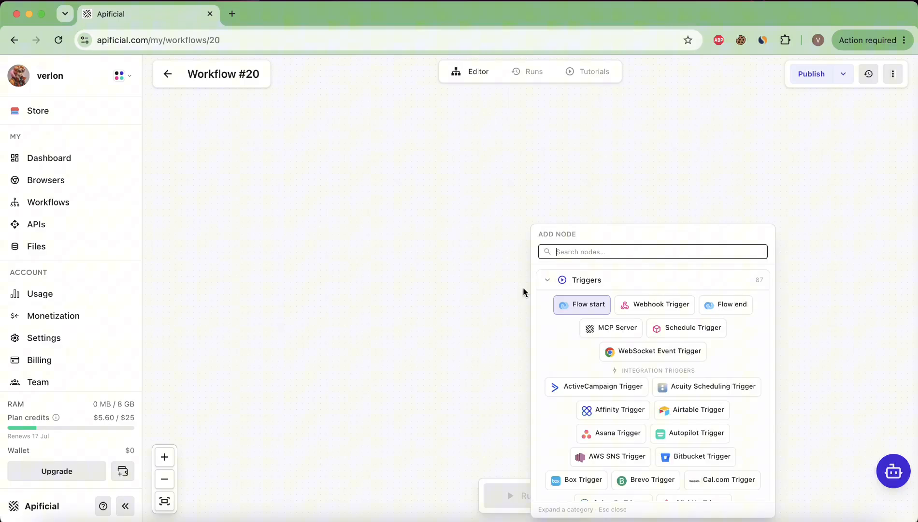
{"action": "left_click", "coordinate": [669, 358]}
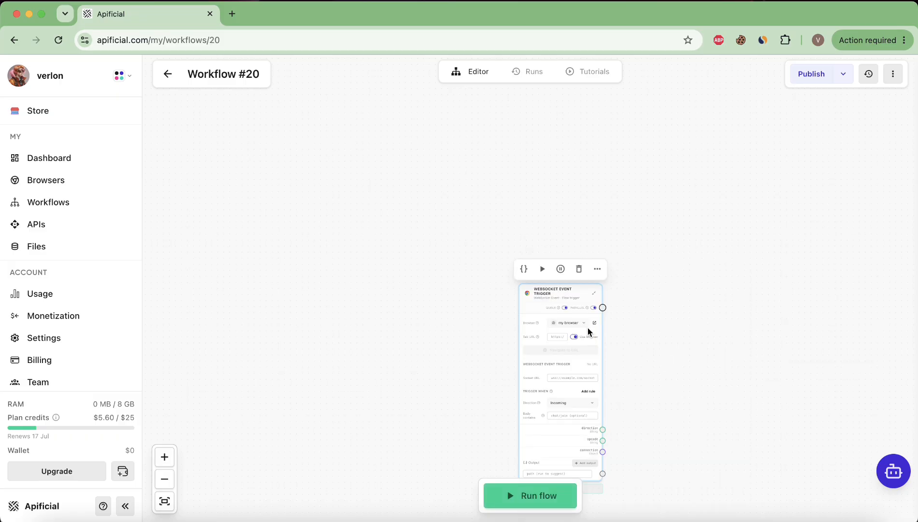
{"action": "left_click_drag", "start_coordinate": [555, 298], "coordinate": [487, 229]}
{"action": "scroll", "coordinate": [487, 230], "scroll_direction": "up", "scroll_amount": 6}
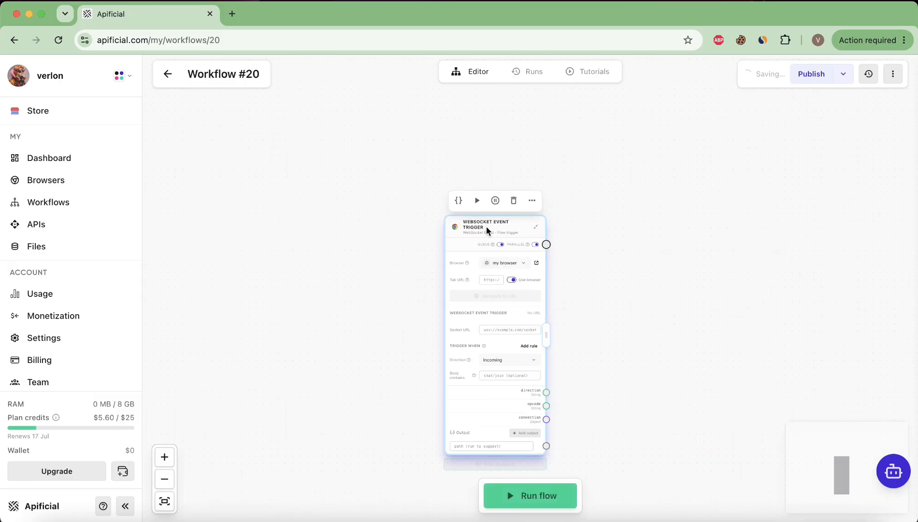
{"action": "scroll", "coordinate": [514, 267], "scroll_direction": "down", "scroll_amount": 3}
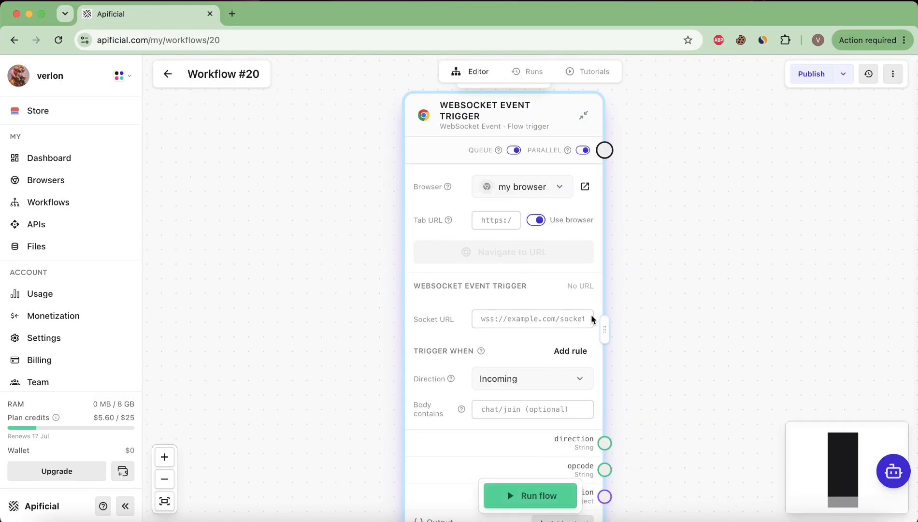
{"action": "left_click_drag", "start_coordinate": [605, 333], "coordinate": [689, 325]}
{"action": "scroll", "coordinate": [607, 308], "scroll_direction": "down", "scroll_amount": 5}
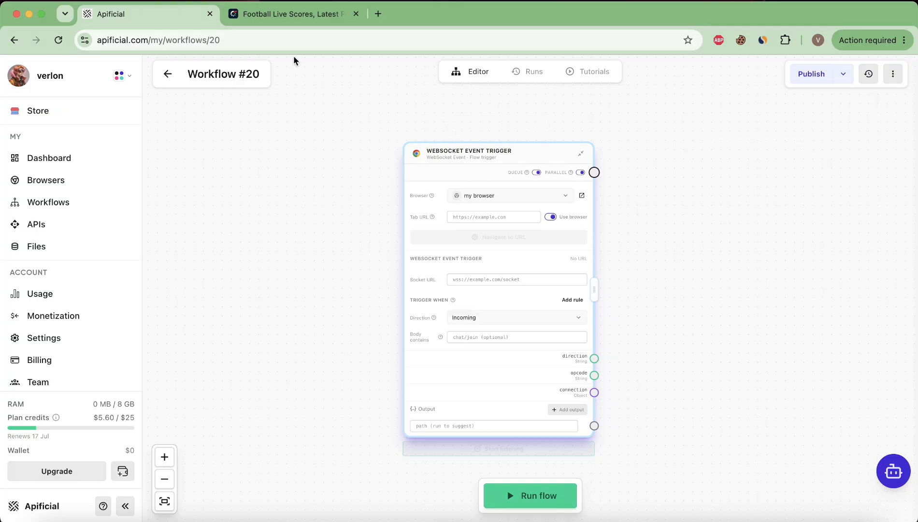
In Flashscore, open the live ATP Montreal singles match from the Tennis LIVE list
{"action": "left_click", "coordinate": [284, 15]}
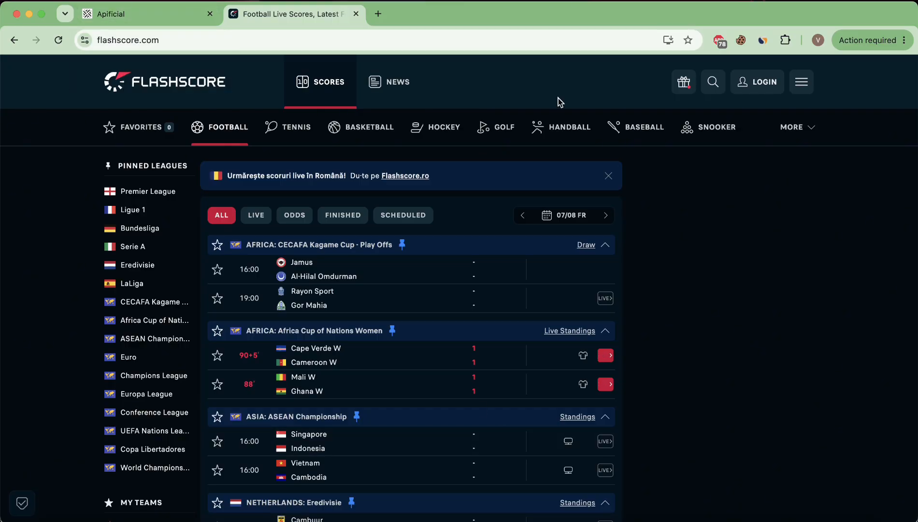
{"action": "left_click", "coordinate": [160, 20]}
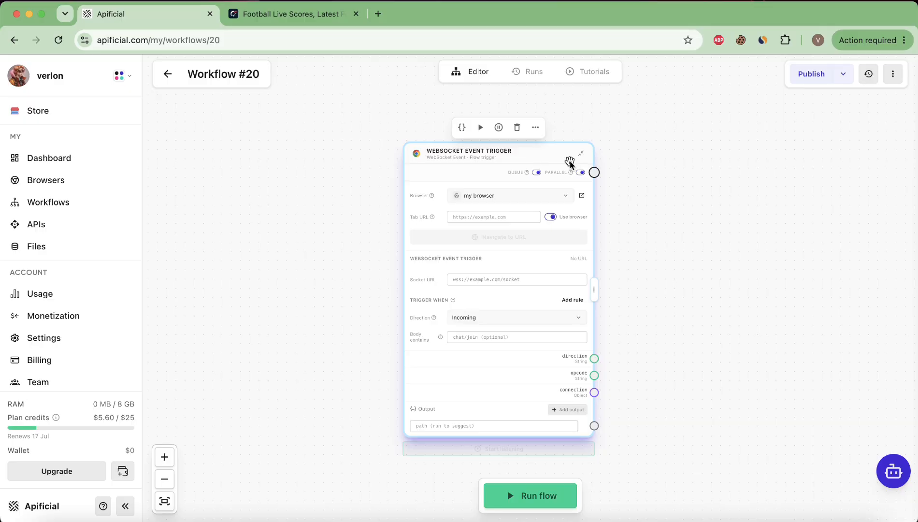
{"action": "left_click", "coordinate": [284, 15]}
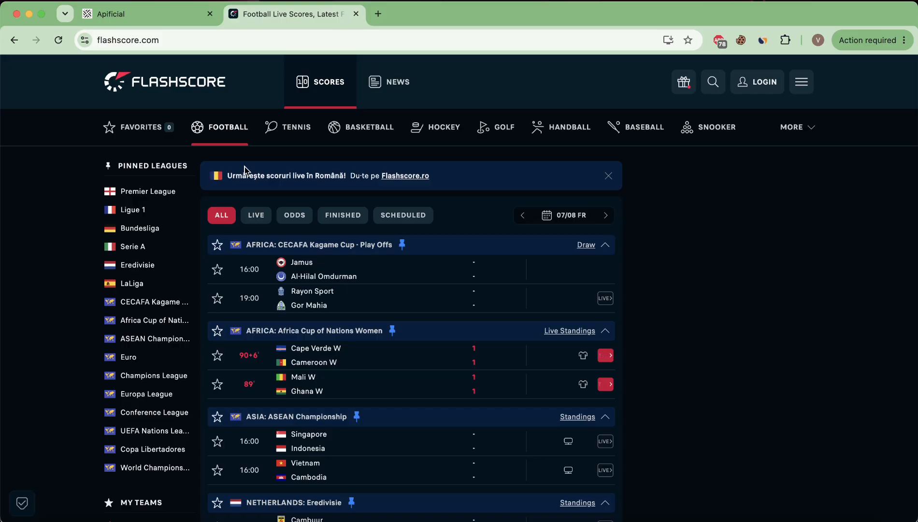
{"action": "left_click", "coordinate": [298, 129]}
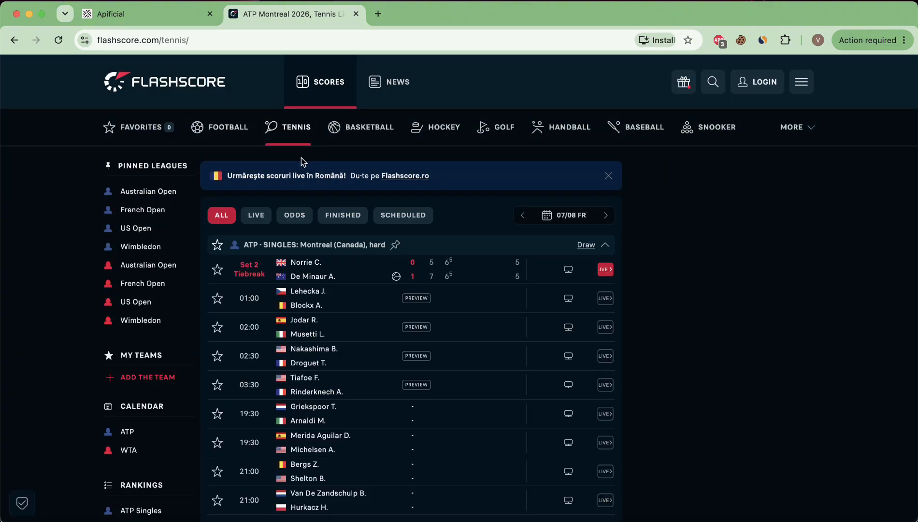
{"action": "left_click", "coordinate": [256, 218]}
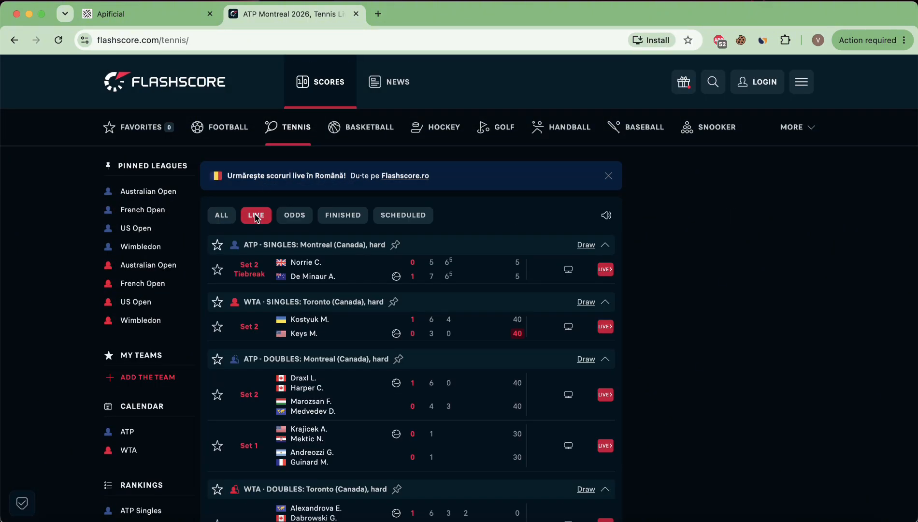
{"action": "left_click", "coordinate": [318, 274]}
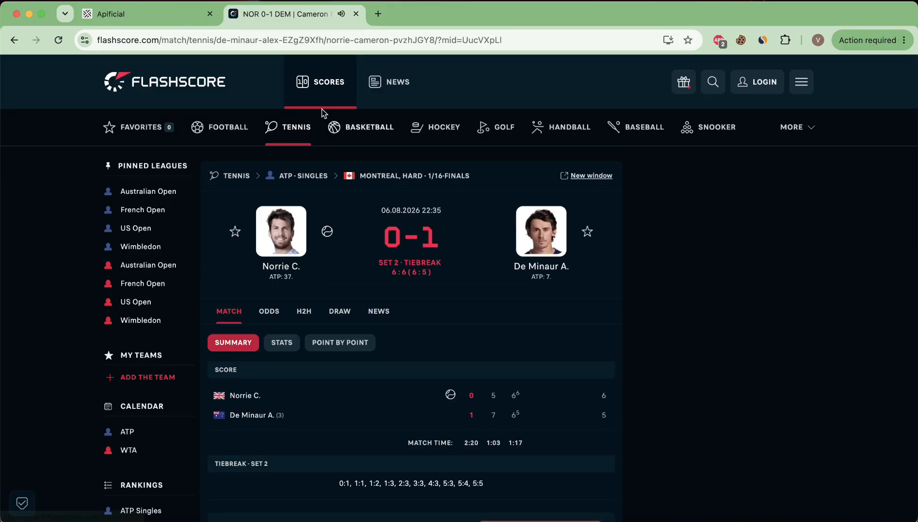
Copy the match page's web address from the address bar
{"action": "left_click", "coordinate": [277, 41]}
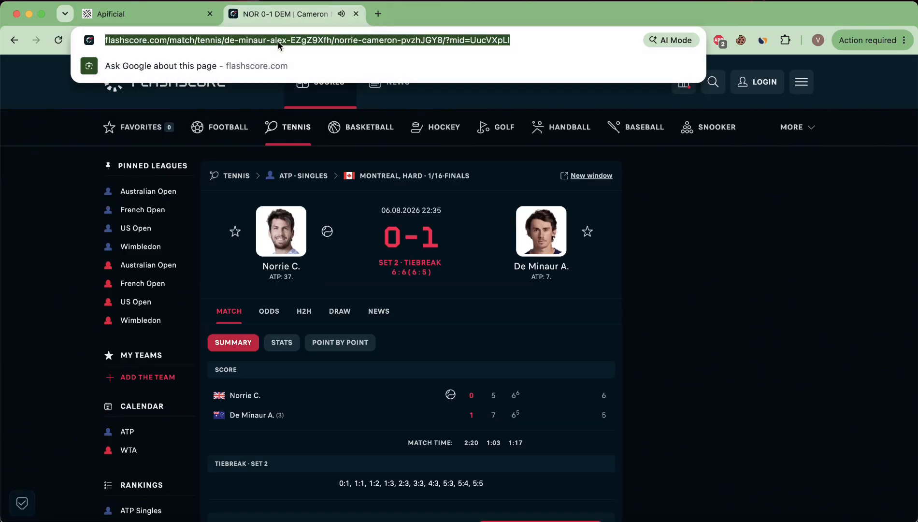
{"action": "right_click", "coordinate": [325, 41]}
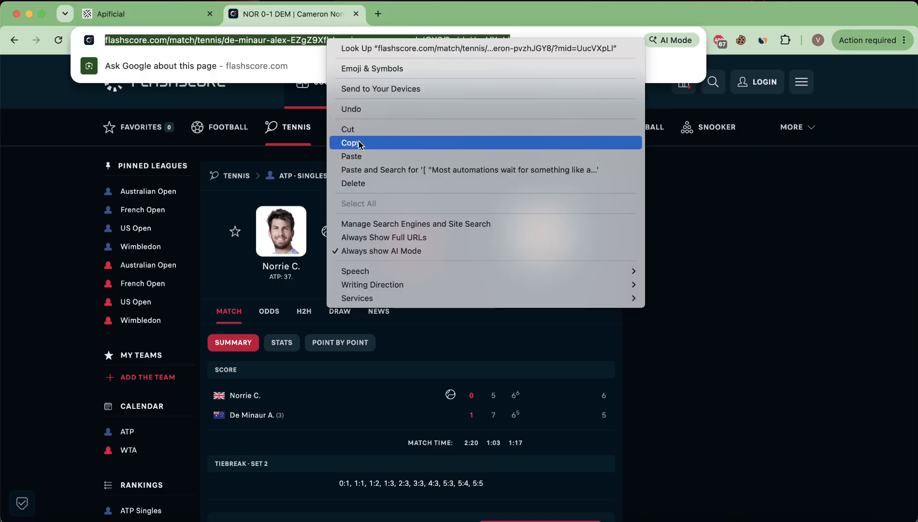
{"action": "left_click", "coordinate": [360, 145]}
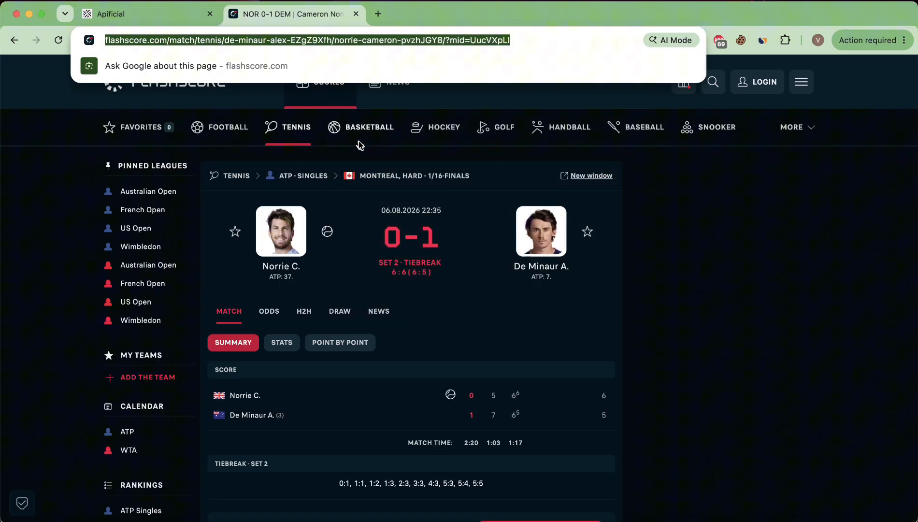
{"action": "left_click", "coordinate": [741, 247]}
{"action": "right_click", "coordinate": [707, 209]}
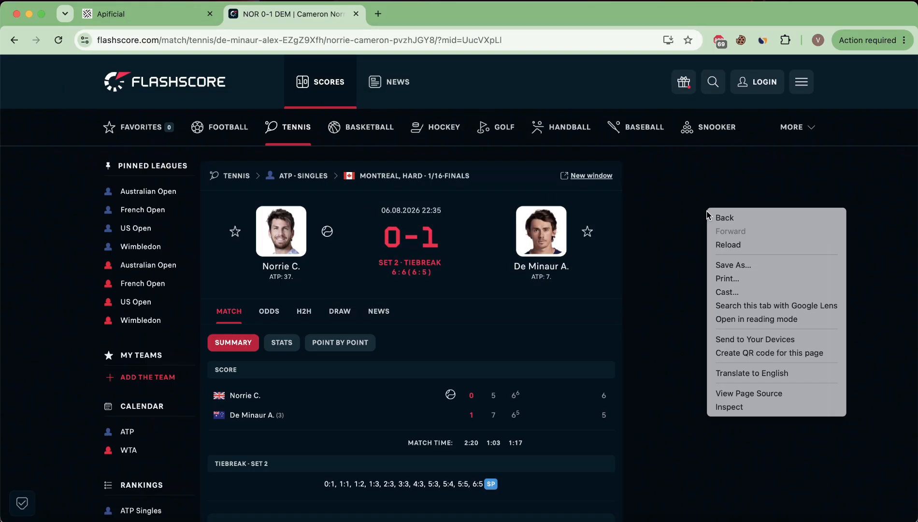
{"action": "left_click", "coordinate": [756, 407]}
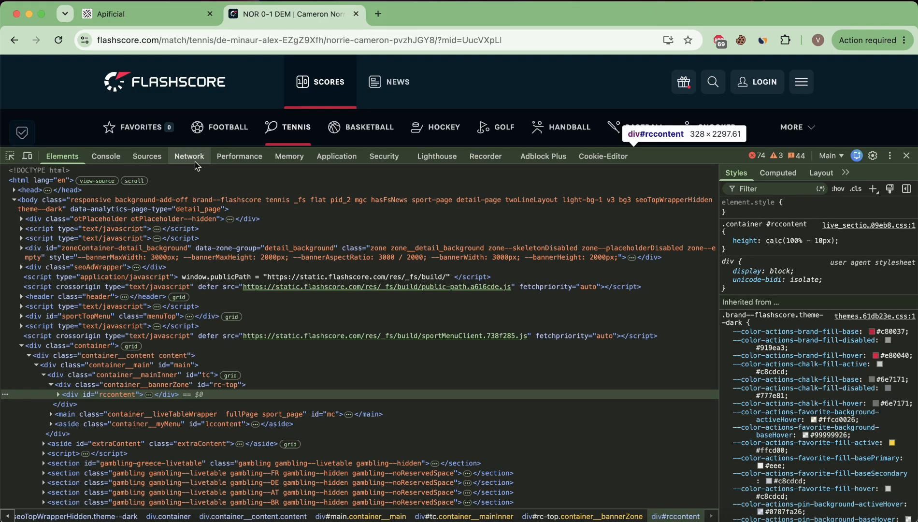
{"action": "left_click", "coordinate": [189, 156]}
{"action": "left_click", "coordinate": [59, 41]}
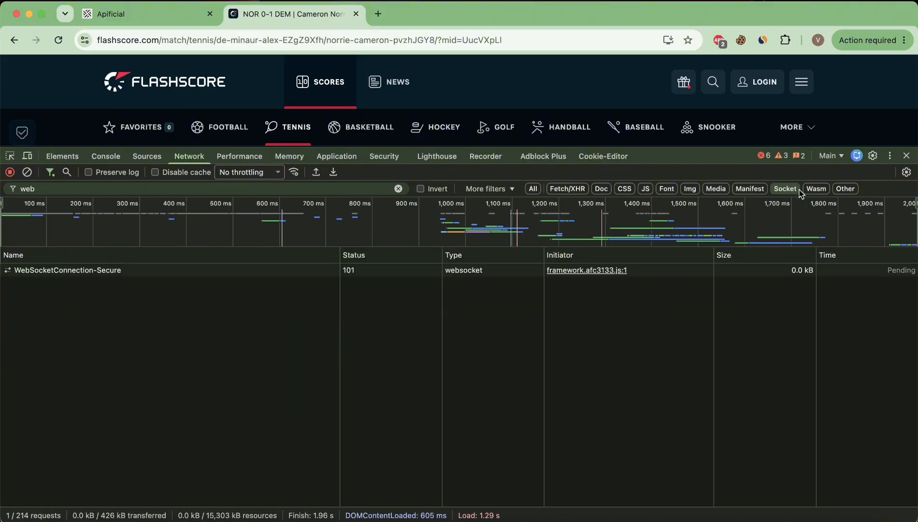
{"action": "left_click", "coordinate": [69, 272]}
{"action": "left_click", "coordinate": [342, 255]}
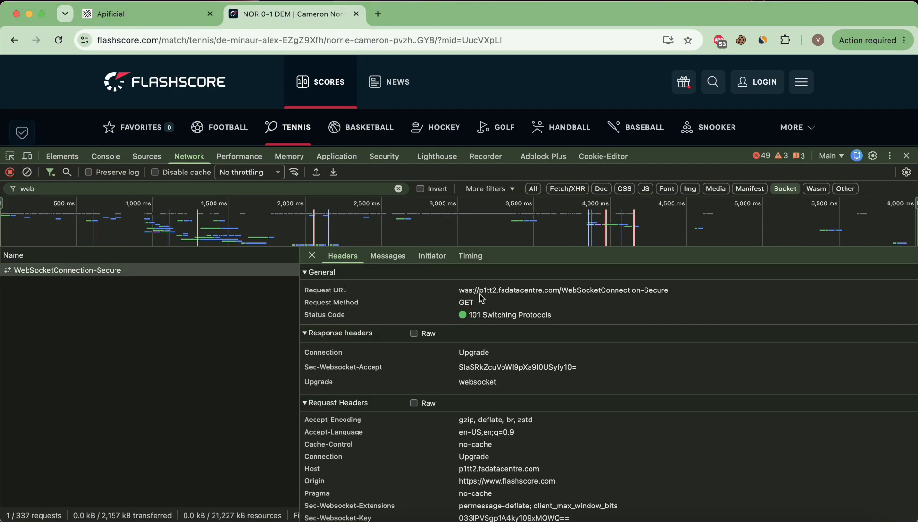
{"action": "left_click", "coordinate": [907, 156]}
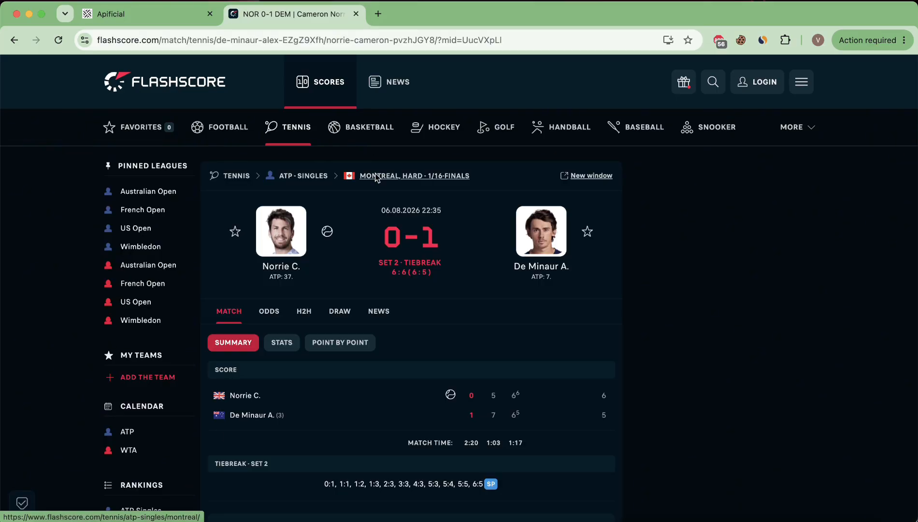
Keep 'my browser' as the WebSocket trigger's browser
{"action": "left_click", "coordinate": [178, 20]}
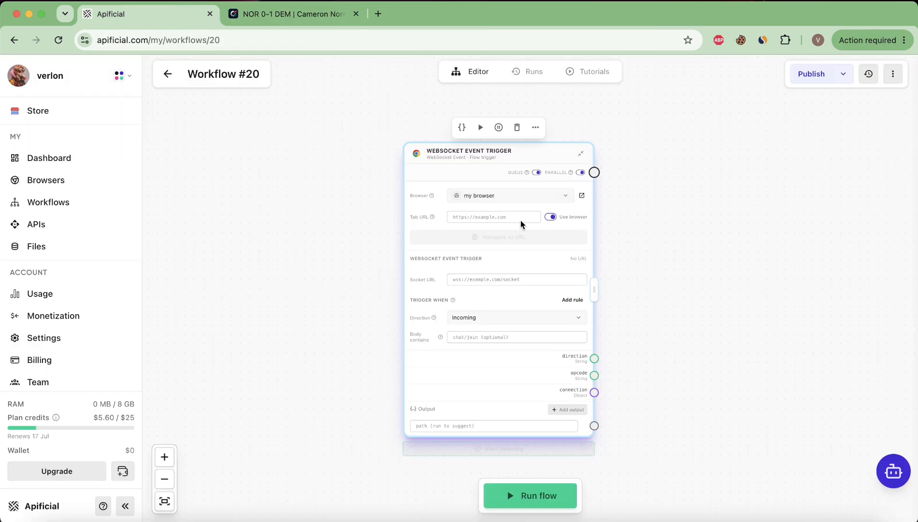
{"action": "scroll", "coordinate": [521, 223], "scroll_direction": "up", "scroll_amount": 5}
{"action": "left_click", "coordinate": [443, 160]}
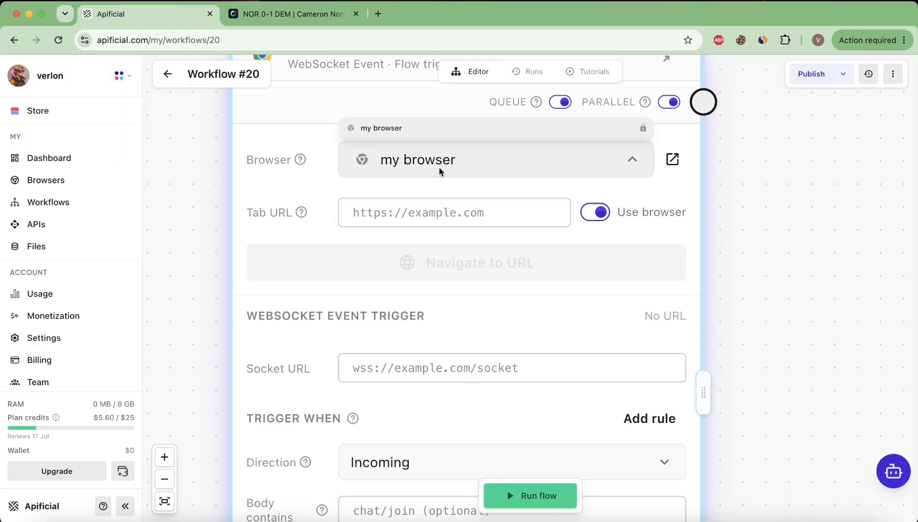
{"action": "left_click", "coordinate": [449, 163]}
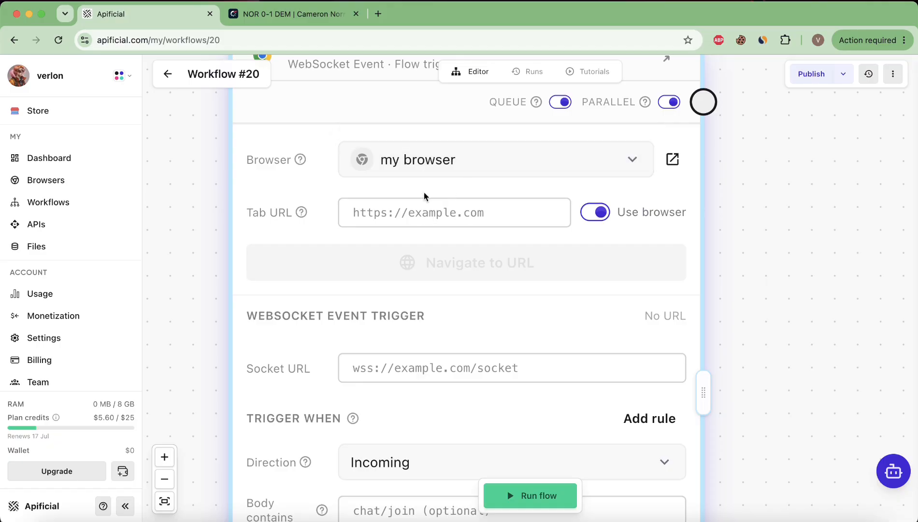
{"action": "right_click", "coordinate": [376, 215]}
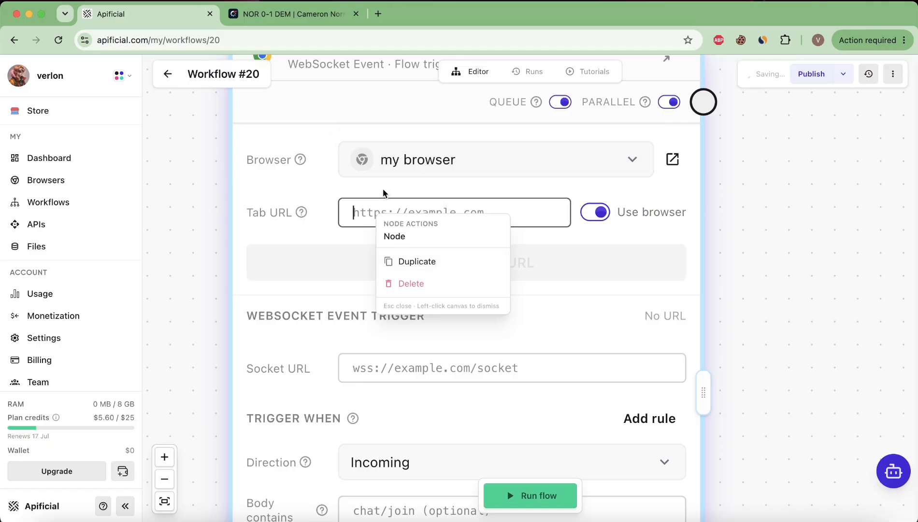
{"action": "key", "text": "Escape"}
Paste the match URL into Tab URL and load it, catching wss://p6tt2.fsdatacentre.com/WebSocketConnection-Secure
{"action": "left_click", "coordinate": [381, 215]}
{"action": "key", "text": "super+v"}
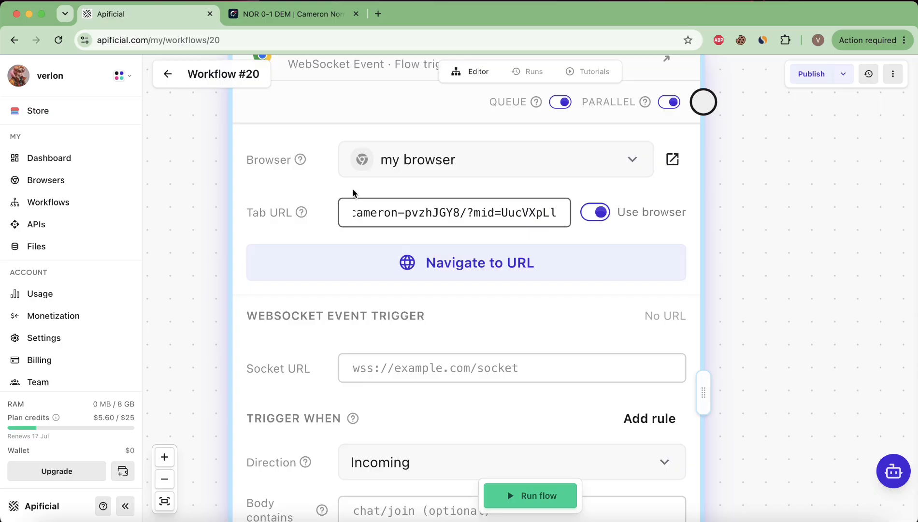
{"action": "left_click", "coordinate": [348, 191]}
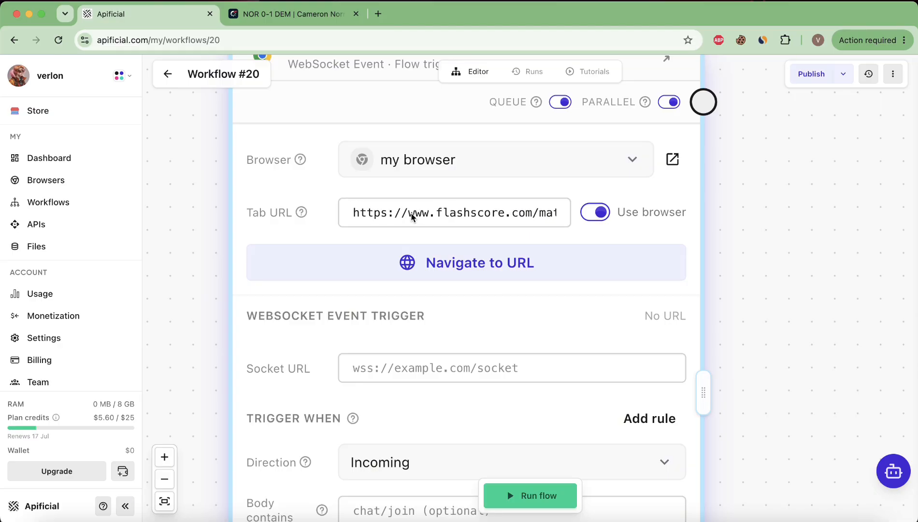
{"action": "left_click", "coordinate": [383, 273]}
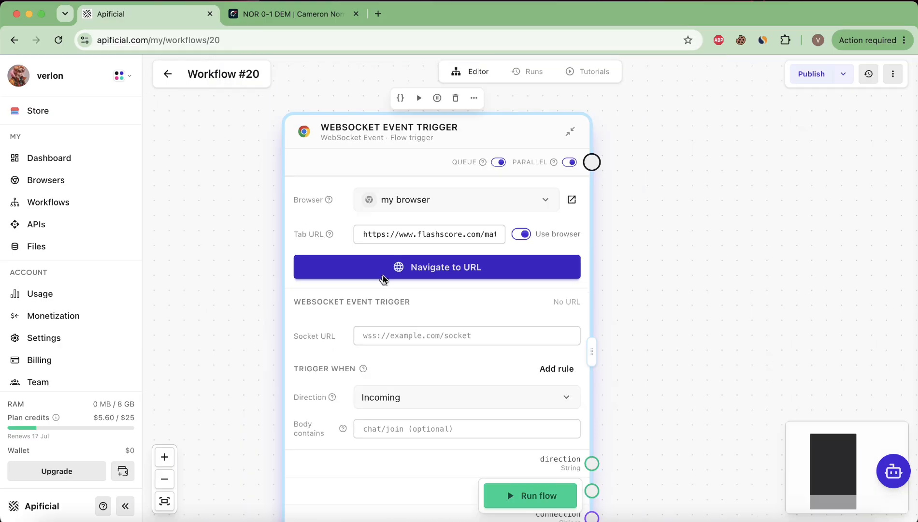
{"action": "left_click", "coordinate": [446, 271]}
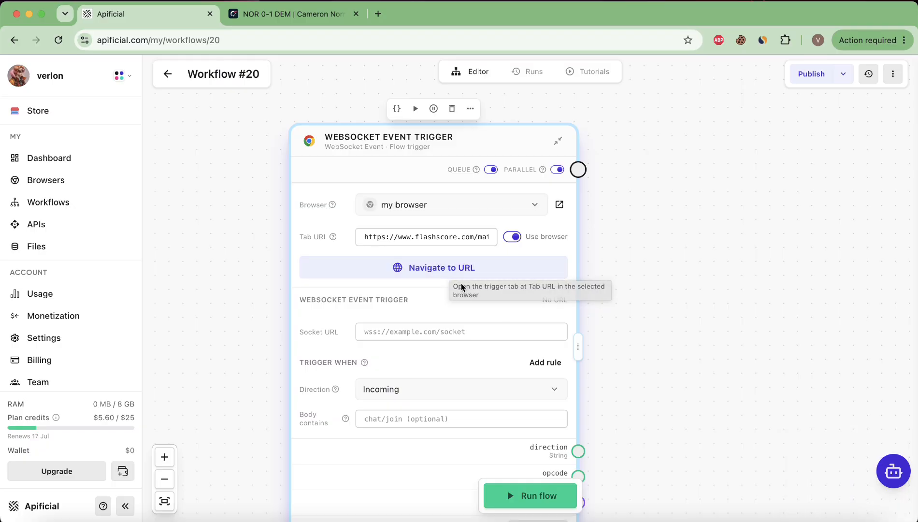
{"action": "left_click", "coordinate": [445, 271]}
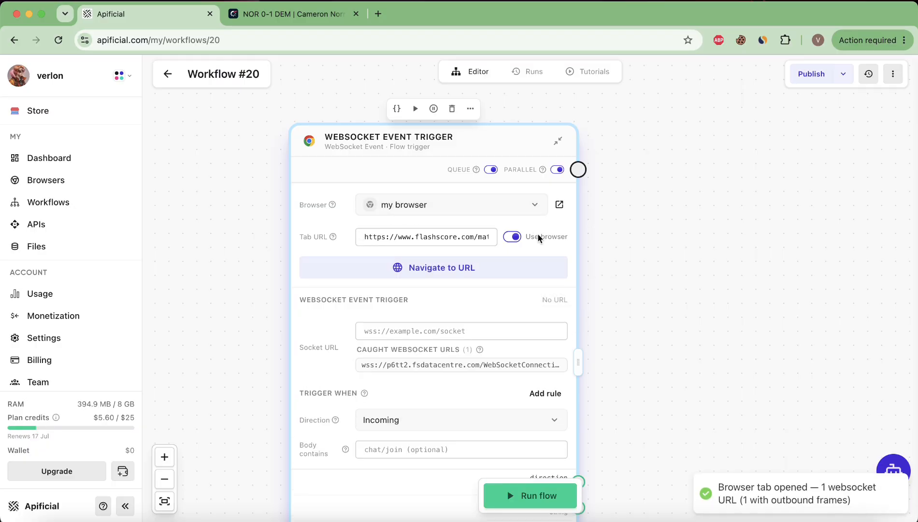
{"action": "mouse_move", "coordinate": [521, 242]}
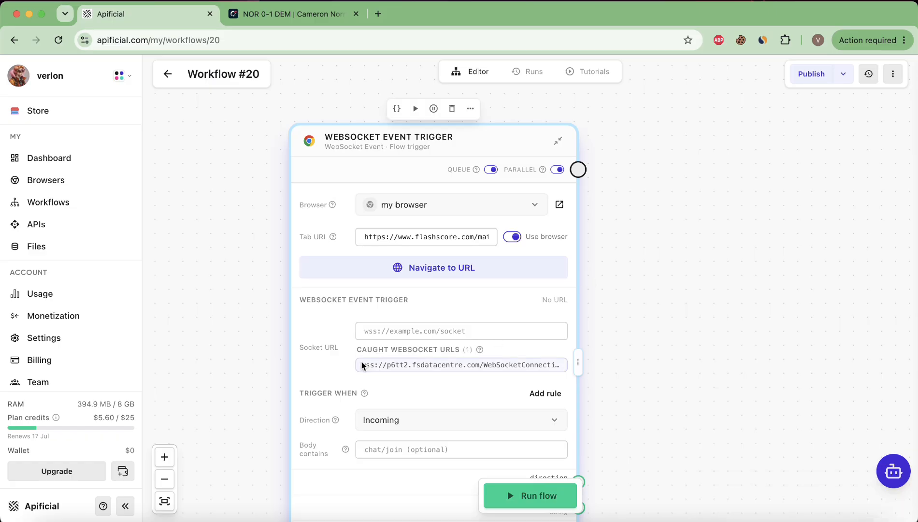
{"action": "mouse_move", "coordinate": [536, 368]}
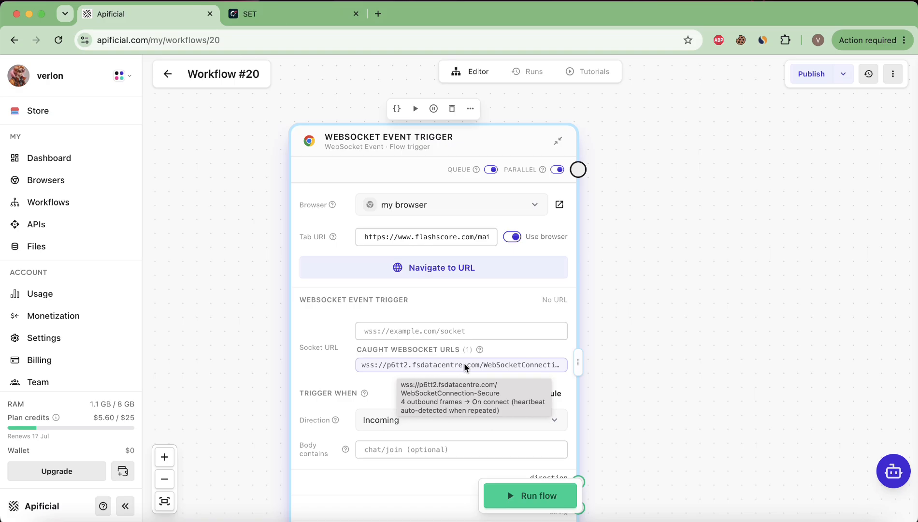
Fill Socket URL with the caught fsdatacentre WebSocketConnection-Secure address
{"action": "left_click", "coordinate": [463, 364]}
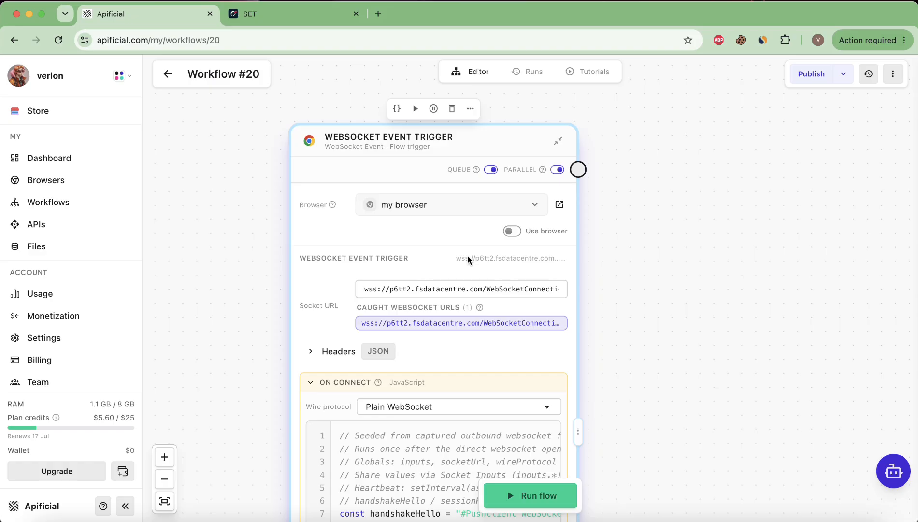
{"action": "scroll", "coordinate": [466, 258], "scroll_direction": "down", "scroll_amount": 5}
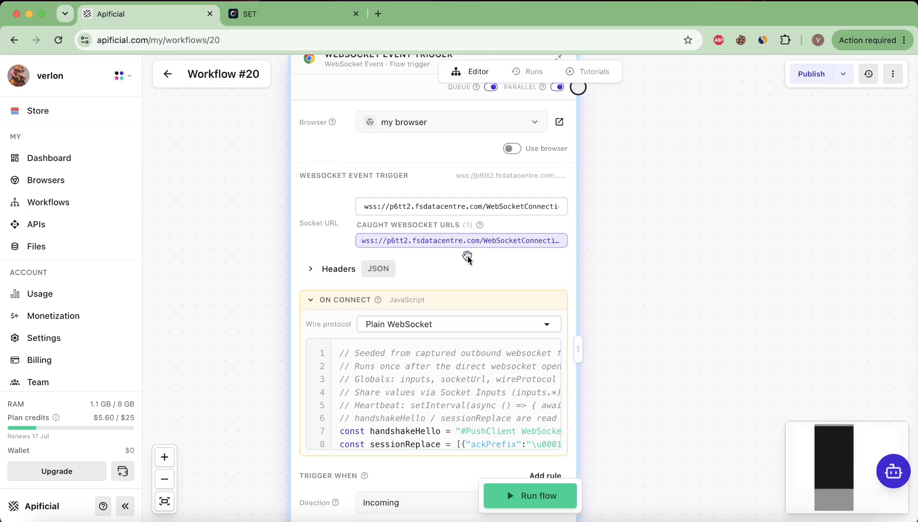
{"action": "scroll", "coordinate": [467, 258], "scroll_direction": "down", "scroll_amount": 3}
{"action": "scroll", "coordinate": [456, 365], "scroll_direction": "down", "scroll_amount": 3}
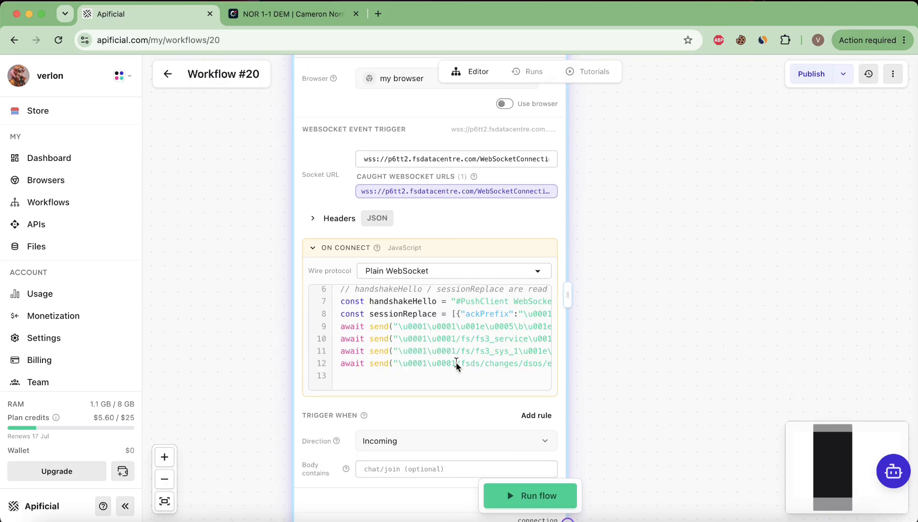
{"action": "scroll", "coordinate": [436, 350], "scroll_direction": "up", "scroll_amount": 5}
{"action": "scroll", "coordinate": [472, 320], "scroll_direction": "down", "scroll_amount": 5}
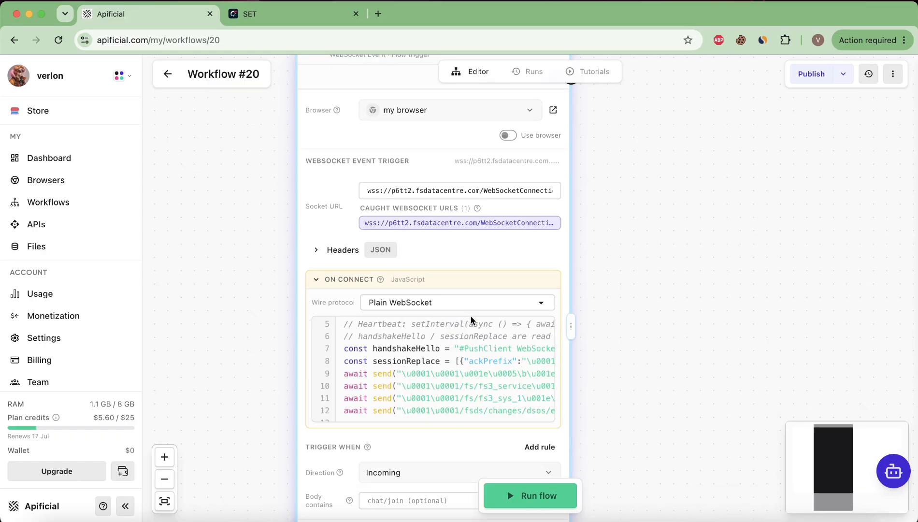
{"action": "scroll", "coordinate": [409, 334], "scroll_direction": "right", "scroll_amount": 1}
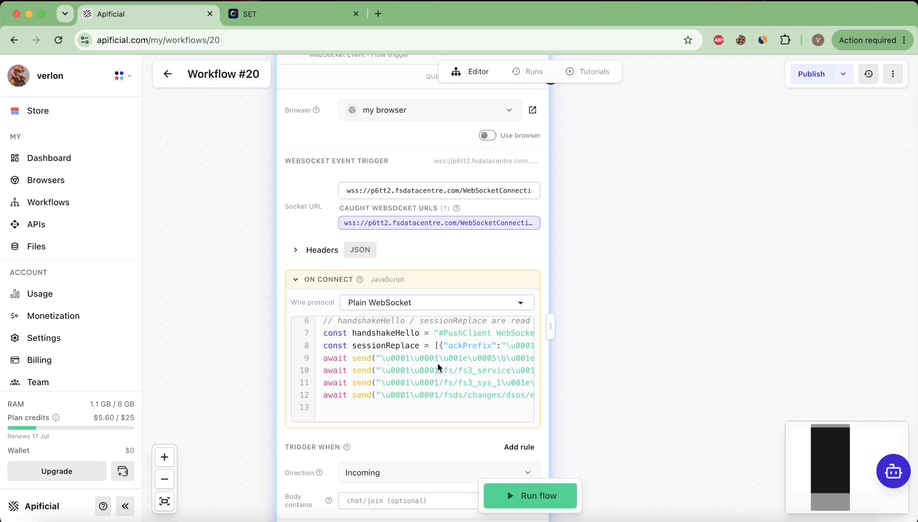
Widen the trigger node and turn the Use browser toggle back on
{"action": "left_click_drag", "start_coordinate": [550, 328], "coordinate": [673, 323]}
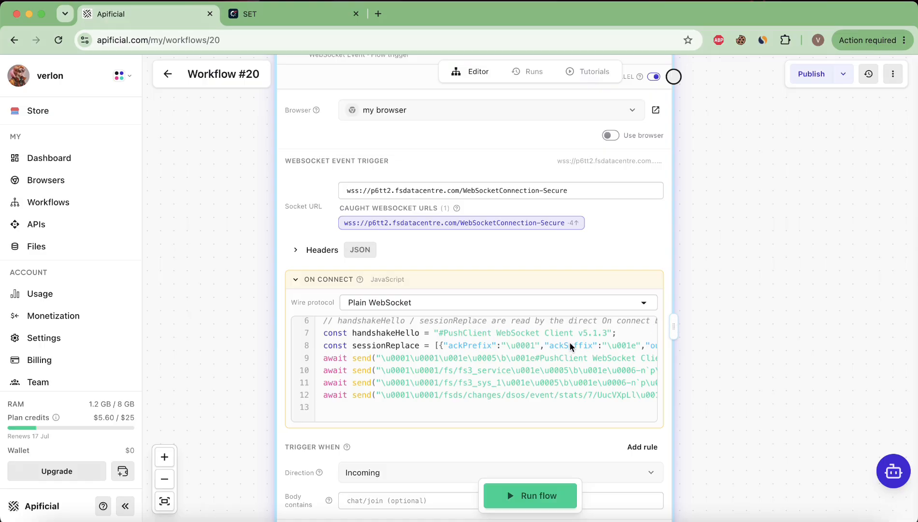
{"action": "scroll", "coordinate": [522, 352], "scroll_direction": "up", "scroll_amount": 2}
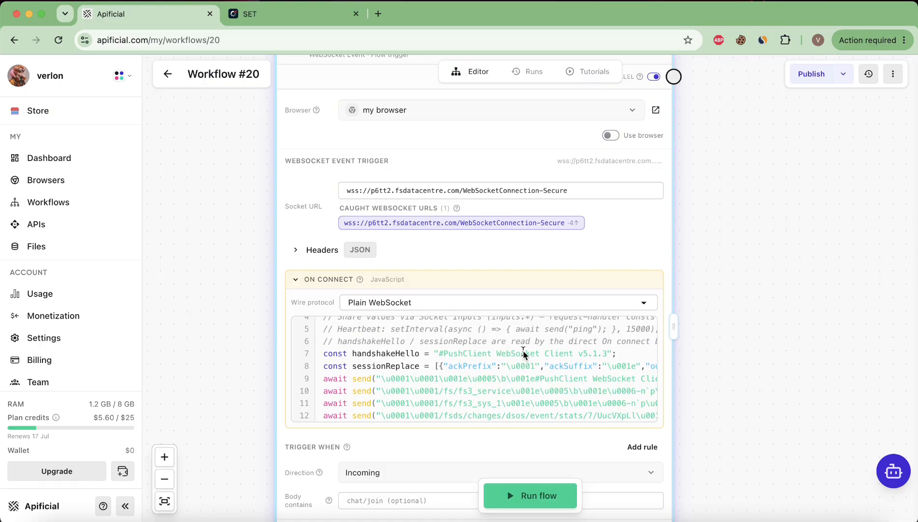
{"action": "scroll", "coordinate": [522, 352], "scroll_direction": "up", "scroll_amount": 3}
{"action": "scroll", "coordinate": [522, 352], "scroll_direction": "down", "scroll_amount": 2}
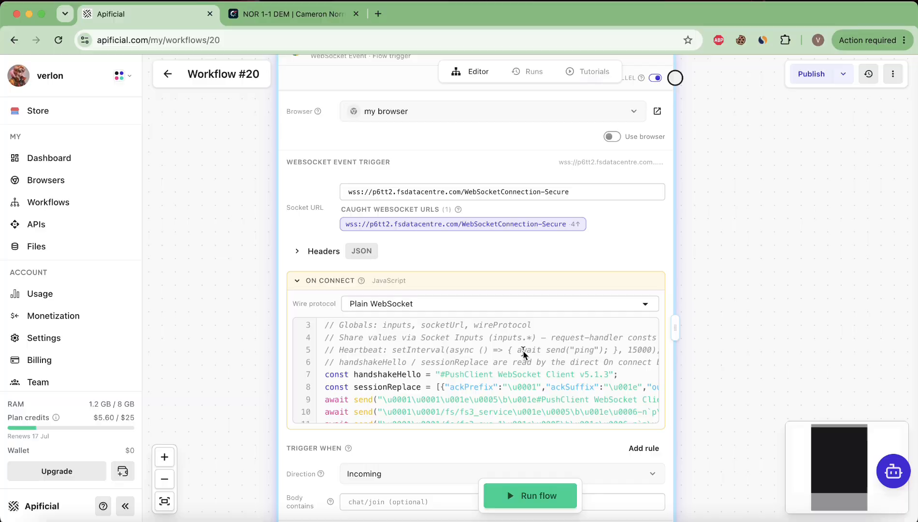
{"action": "scroll", "coordinate": [531, 250], "scroll_direction": "up", "scroll_amount": 1}
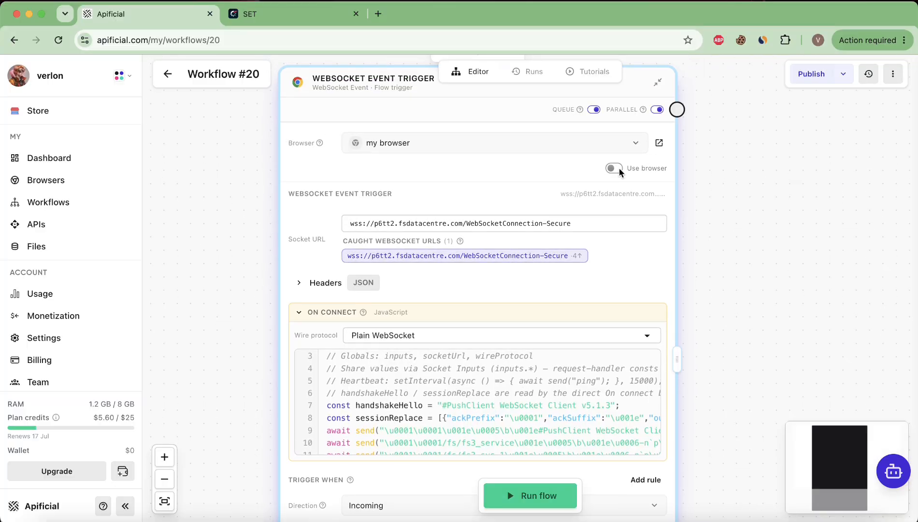
{"action": "left_click", "coordinate": [618, 168]}
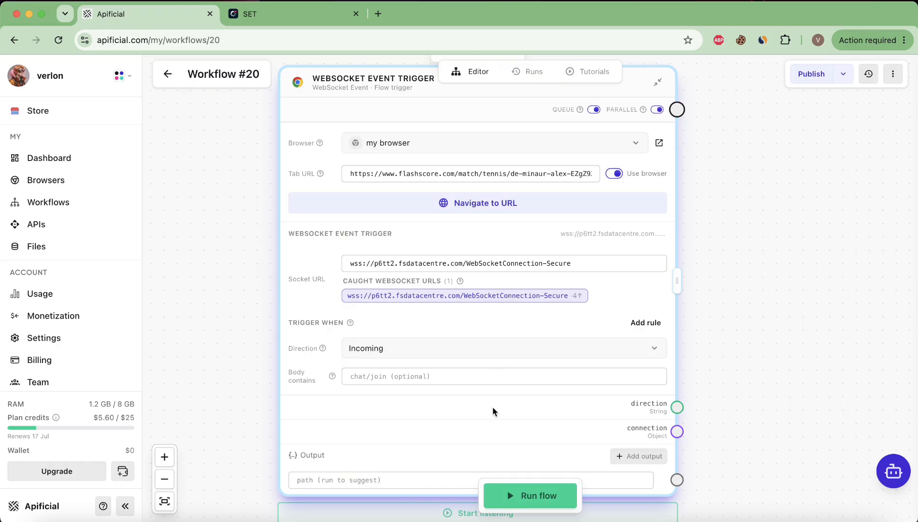
Switch off Use browser so the trigger connects to the socket directly
{"action": "scroll", "coordinate": [492, 406], "scroll_direction": "down", "scroll_amount": 5}
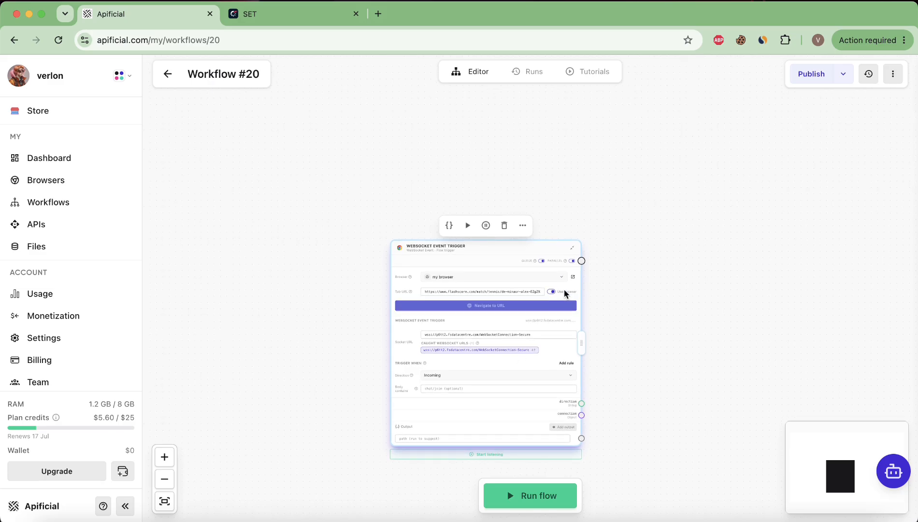
{"action": "scroll", "coordinate": [566, 293], "scroll_direction": "up", "scroll_amount": 10}
{"action": "left_click", "coordinate": [528, 296]}
Start listening for WebSocket events as run #2249
{"action": "scroll", "coordinate": [527, 296], "scroll_direction": "down", "scroll_amount": 6}
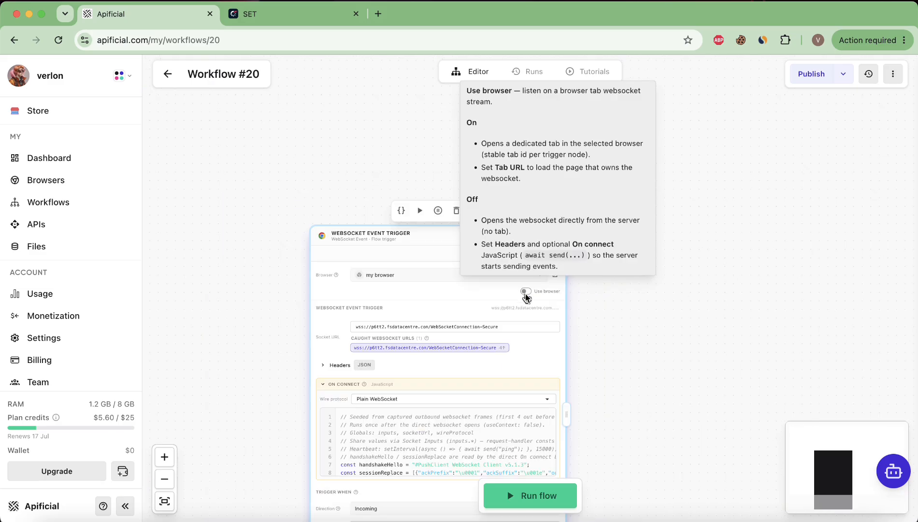
{"action": "scroll", "coordinate": [486, 342], "scroll_direction": "down", "scroll_amount": 3}
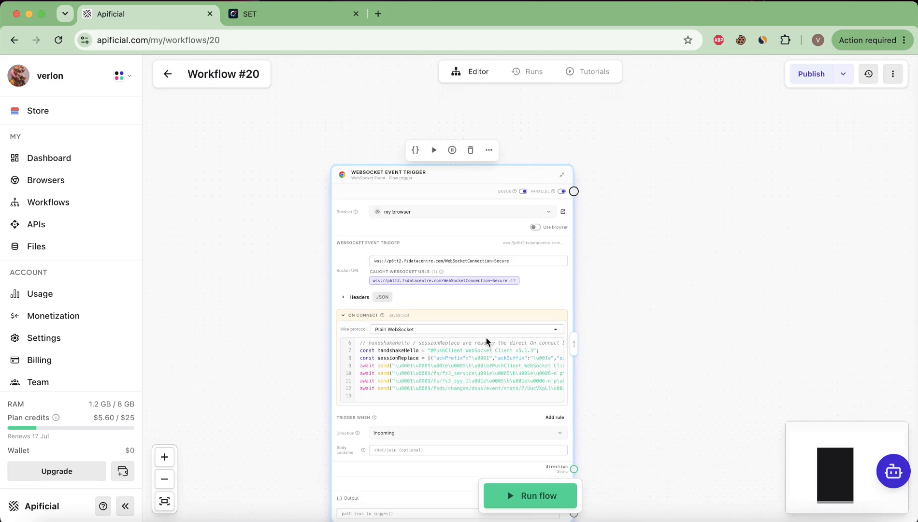
{"action": "scroll", "coordinate": [503, 409], "scroll_direction": "down", "scroll_amount": 5}
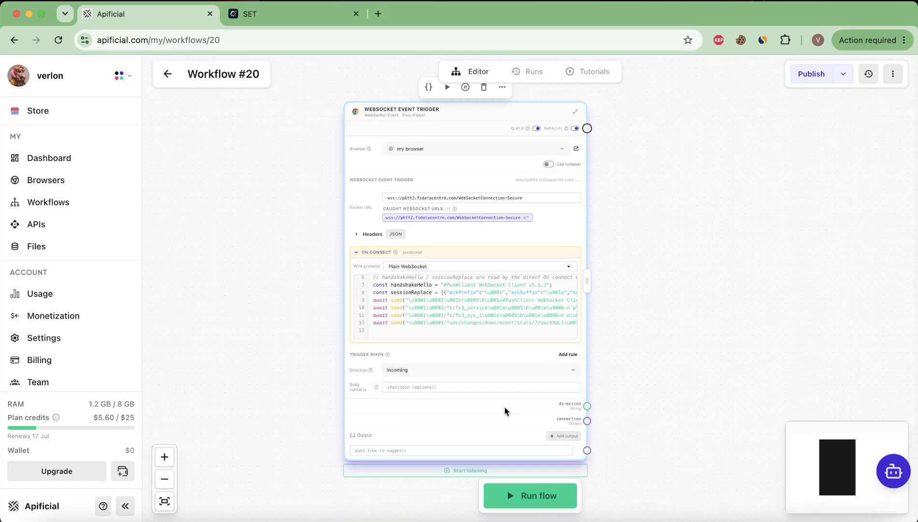
{"action": "left_click", "coordinate": [483, 410]}
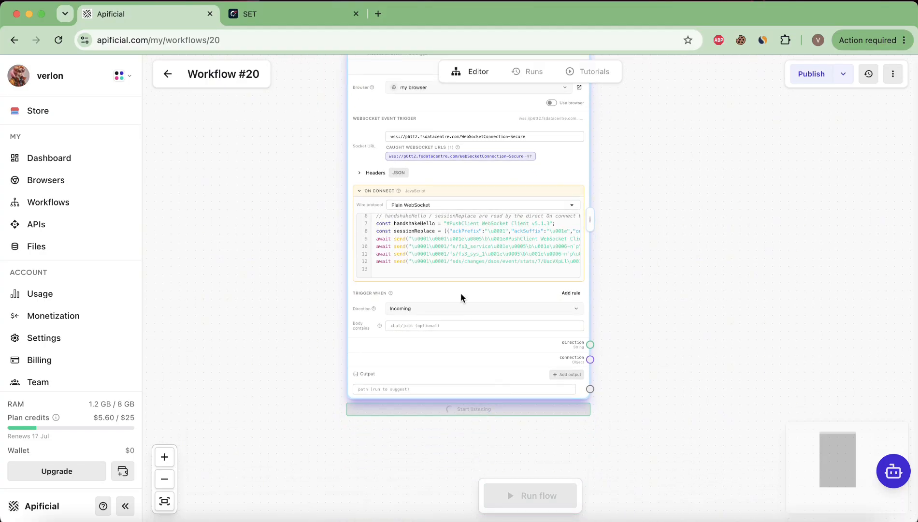
{"action": "scroll", "coordinate": [331, 174], "scroll_direction": "up", "scroll_amount": 4}
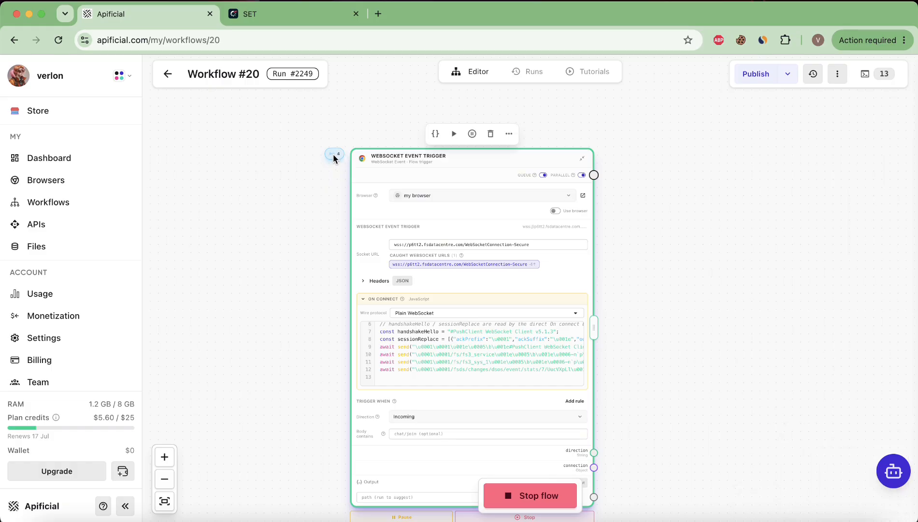
{"action": "scroll", "coordinate": [333, 153], "scroll_direction": "up", "scroll_amount": 1}
Open the trigger's Live Events log of incoming Flashscore frames
{"action": "left_click", "coordinate": [334, 155]}
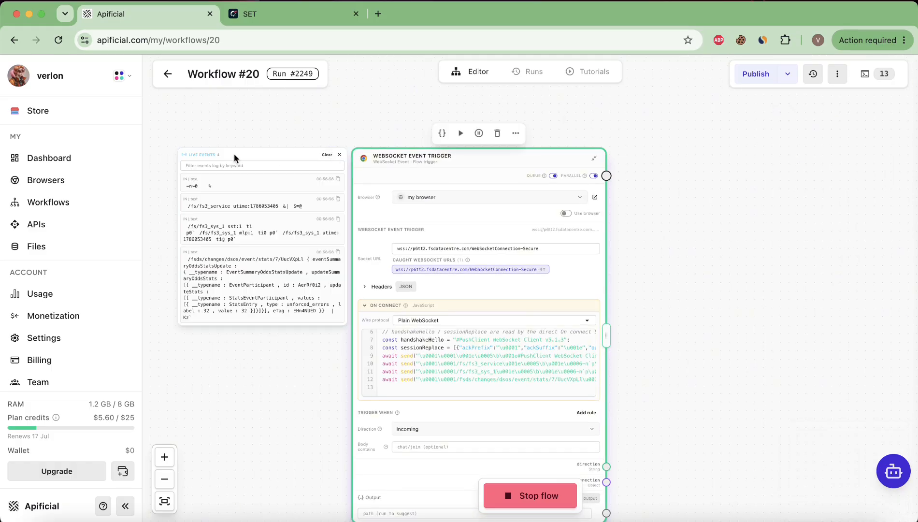
{"action": "scroll", "coordinate": [196, 168], "scroll_direction": "up", "scroll_amount": 5}
{"action": "left_click", "coordinate": [223, 169]}
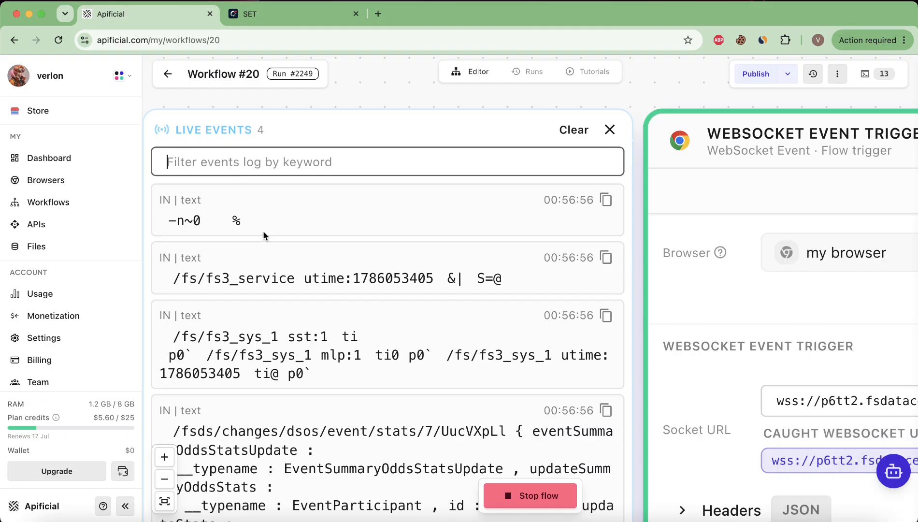
{"action": "scroll", "coordinate": [263, 230], "scroll_direction": "down", "scroll_amount": 3}
{"action": "scroll", "coordinate": [263, 234], "scroll_direction": "down", "scroll_amount": 2}
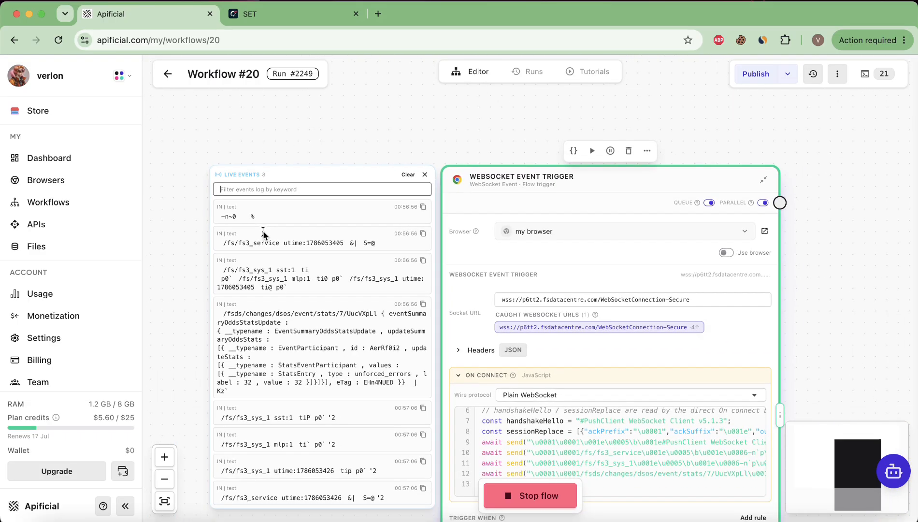
{"action": "scroll", "coordinate": [263, 234], "scroll_direction": "down", "scroll_amount": 5}
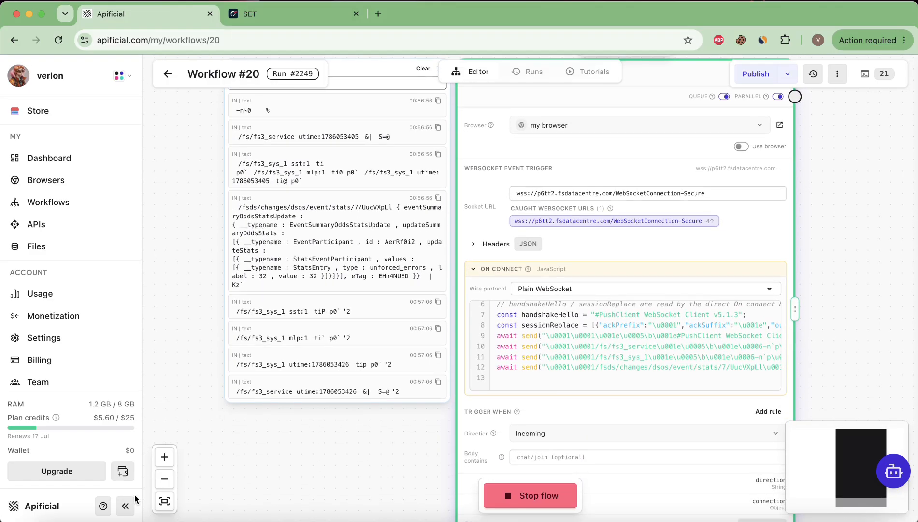
Collapse the sidebar, fold the ON CONNECT code, and focus the Body contains filter
{"action": "left_click", "coordinate": [125, 506]}
{"action": "scroll", "coordinate": [148, 179], "scroll_direction": "up", "scroll_amount": 3}
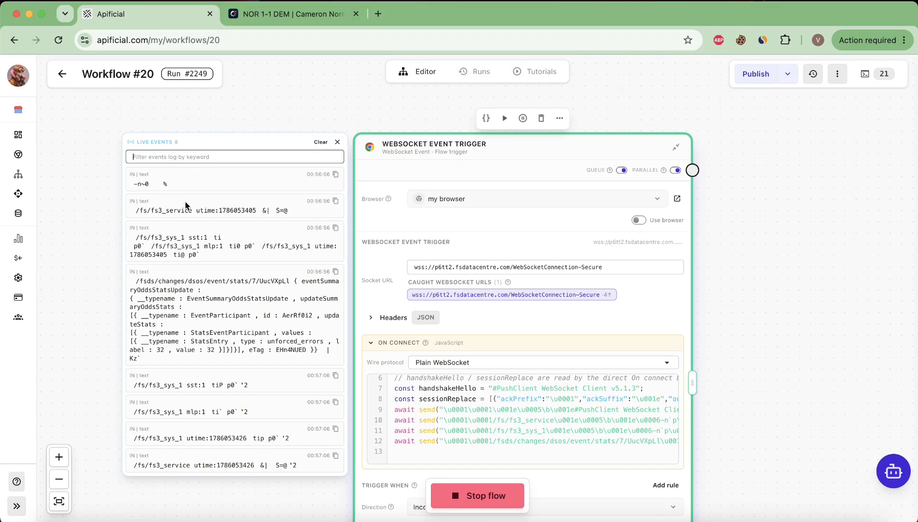
{"action": "scroll", "coordinate": [289, 254], "scroll_direction": "down", "scroll_amount": 2}
{"action": "scroll", "coordinate": [438, 303], "scroll_direction": "down", "scroll_amount": 2}
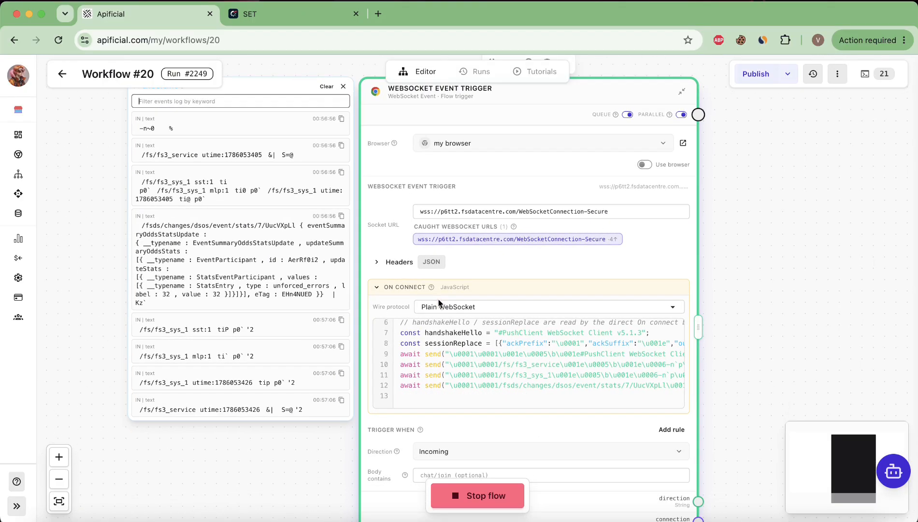
{"action": "left_click", "coordinate": [425, 268]}
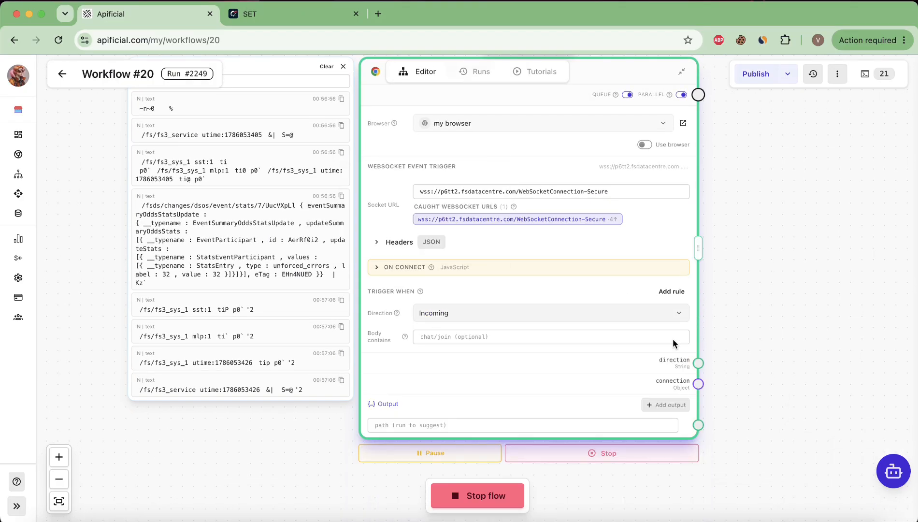
{"action": "left_click", "coordinate": [454, 337]}
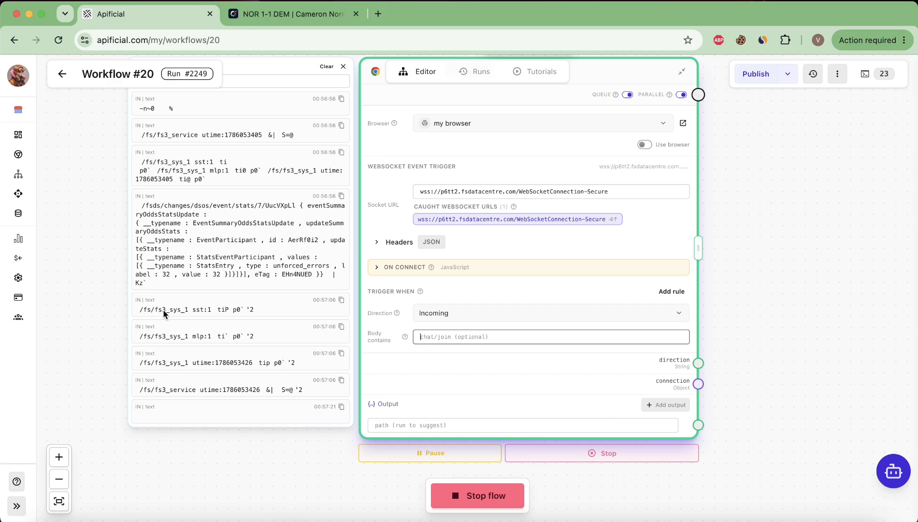
Set the Body contains filter to 'EventSummaryOddsStatsUpdate' copied from the log, then close the body viewer
{"action": "double_click", "coordinate": [258, 223]}
{"action": "key", "text": "super+c"}
{"action": "right_click", "coordinate": [261, 223]}
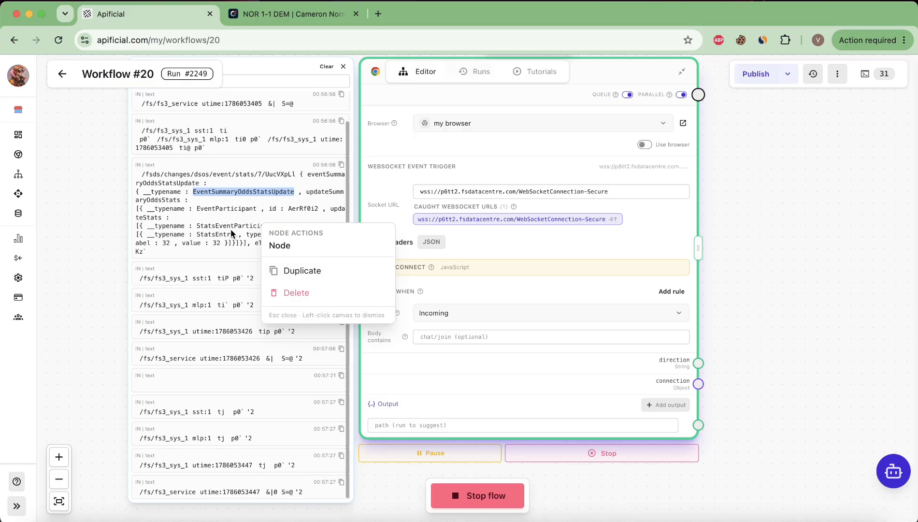
{"action": "key", "text": "Escape"}
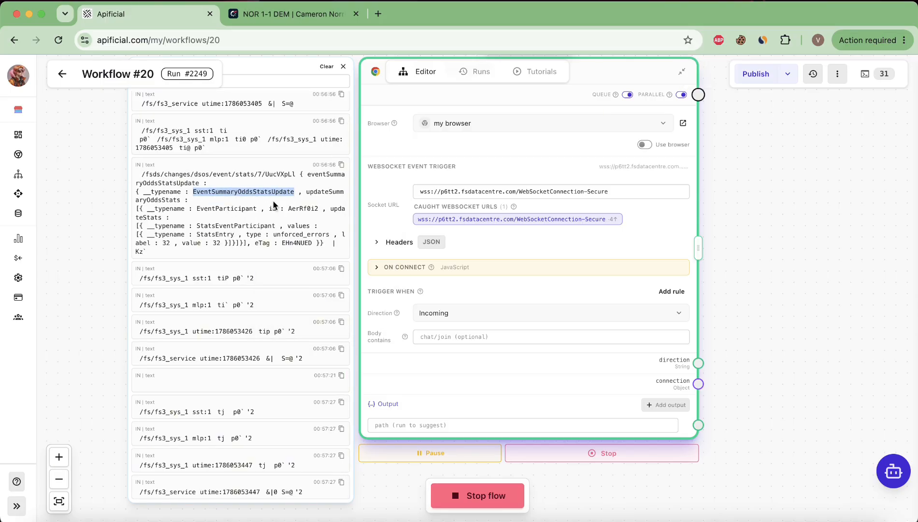
{"action": "left_click", "coordinate": [458, 339]}
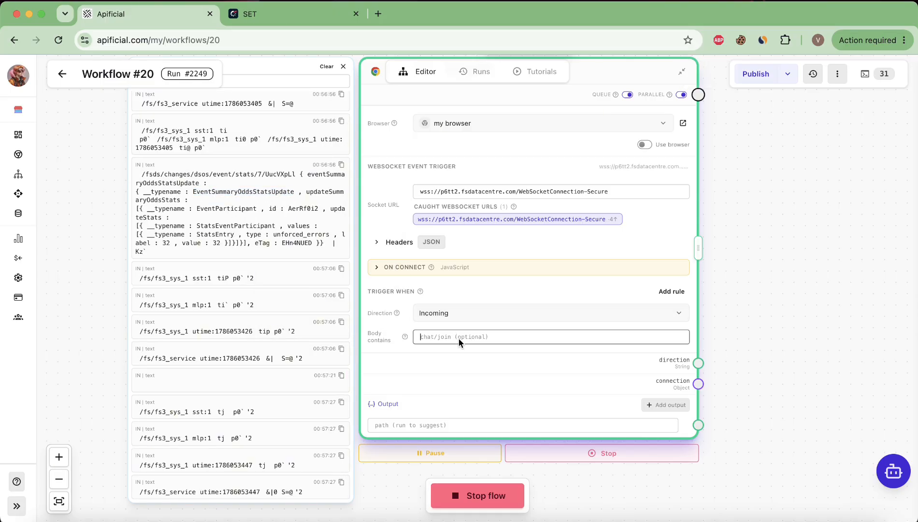
{"action": "key", "text": "super+v"}
{"action": "scroll", "coordinate": [472, 324], "scroll_direction": "down", "scroll_amount": 3}
{"action": "scroll", "coordinate": [442, 319], "scroll_direction": "right", "scroll_amount": 5}
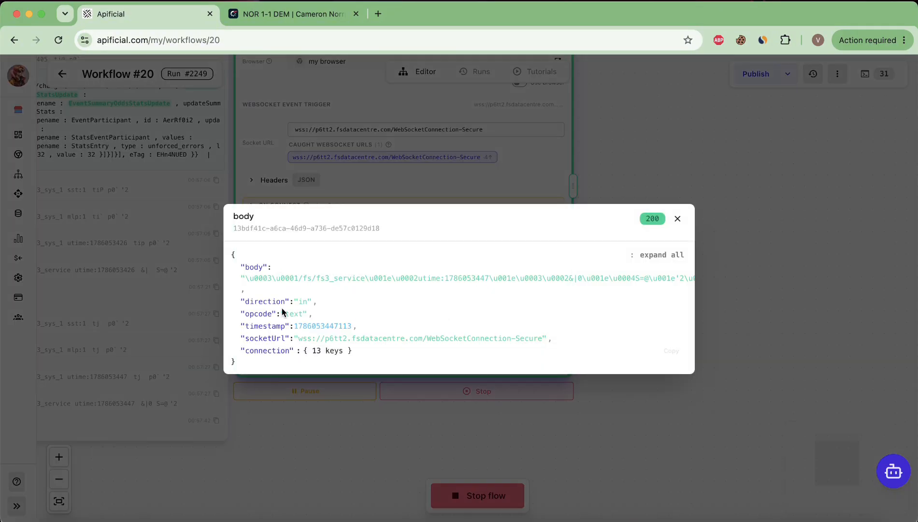
{"action": "left_click", "coordinate": [678, 218]}
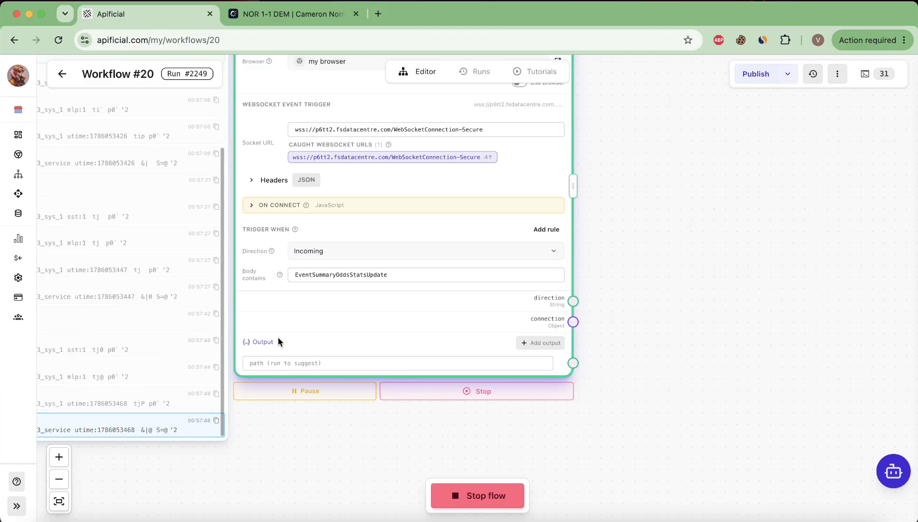
{"action": "scroll", "coordinate": [147, 293], "scroll_direction": "down", "scroll_amount": 5}
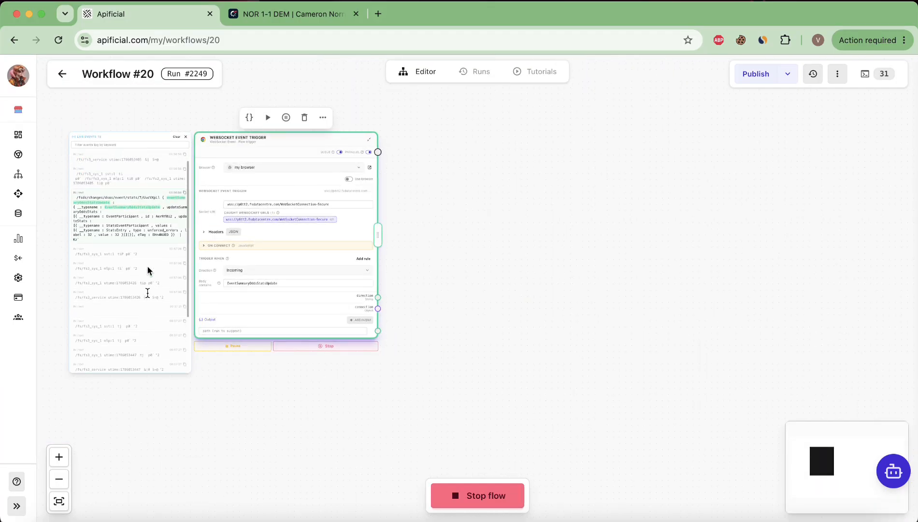
{"action": "scroll", "coordinate": [147, 251], "scroll_direction": "down", "scroll_amount": 3}
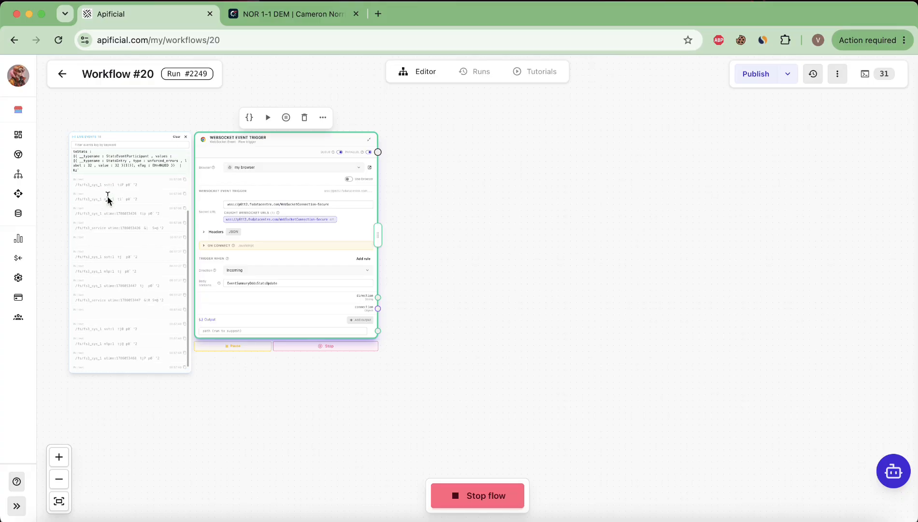
{"action": "scroll", "coordinate": [107, 197], "scroll_direction": "up", "scroll_amount": 2}
{"action": "scroll", "coordinate": [116, 218], "scroll_direction": "up", "scroll_amount": 5}
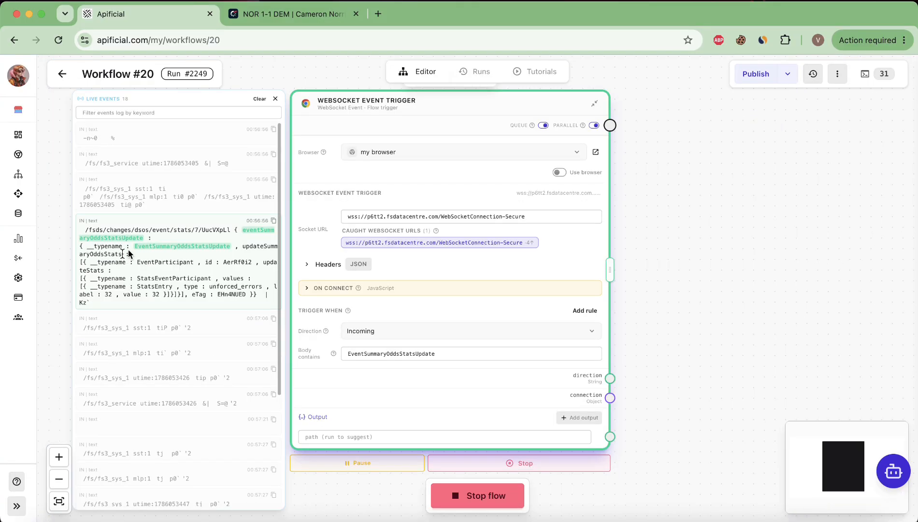
{"action": "scroll", "coordinate": [145, 241], "scroll_direction": "down", "scroll_amount": 2}
{"action": "scroll", "coordinate": [174, 241], "scroll_direction": "up", "scroll_amount": 6}
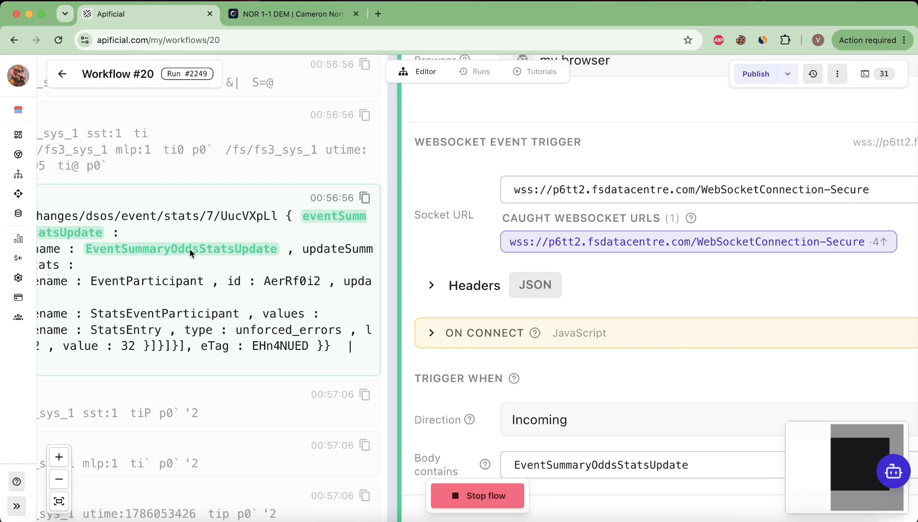
{"action": "scroll", "coordinate": [350, 260], "scroll_direction": "down", "scroll_amount": 5}
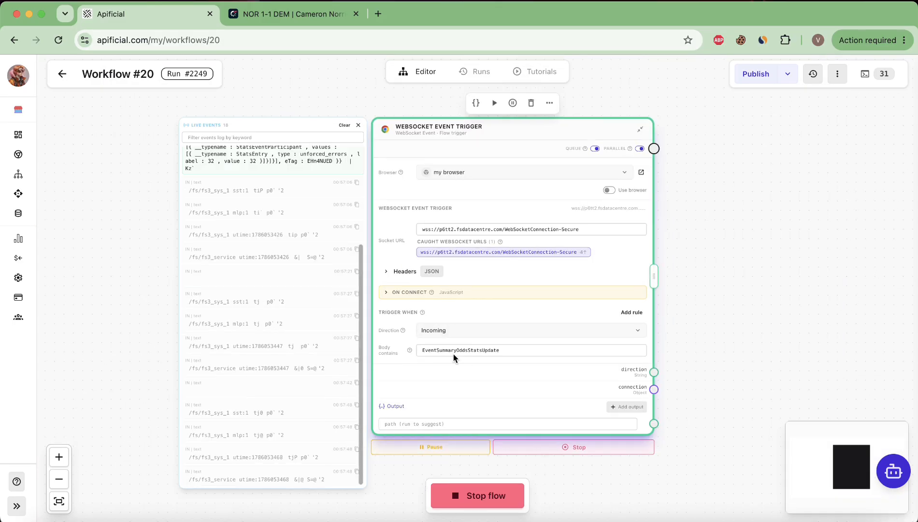
{"action": "scroll", "coordinate": [275, 183], "scroll_direction": "up", "scroll_amount": 2}
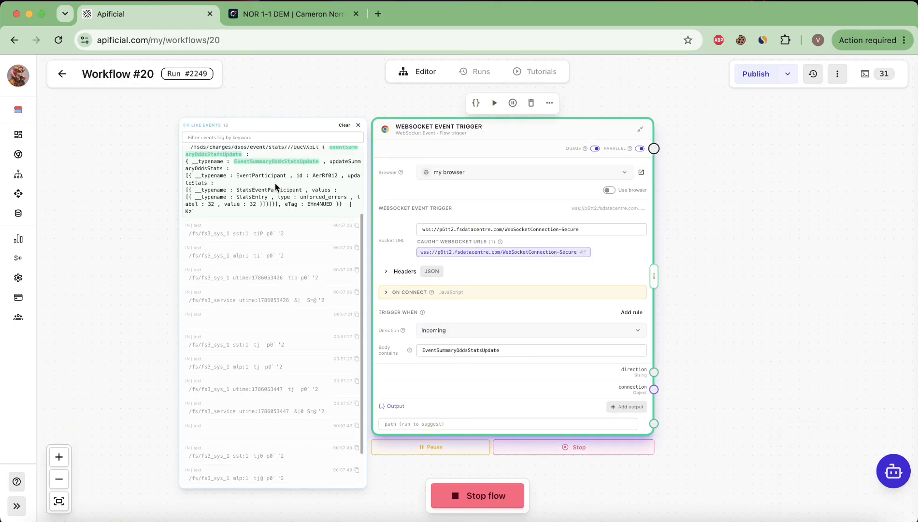
{"action": "scroll", "coordinate": [316, 254], "scroll_direction": "down", "scroll_amount": 2}
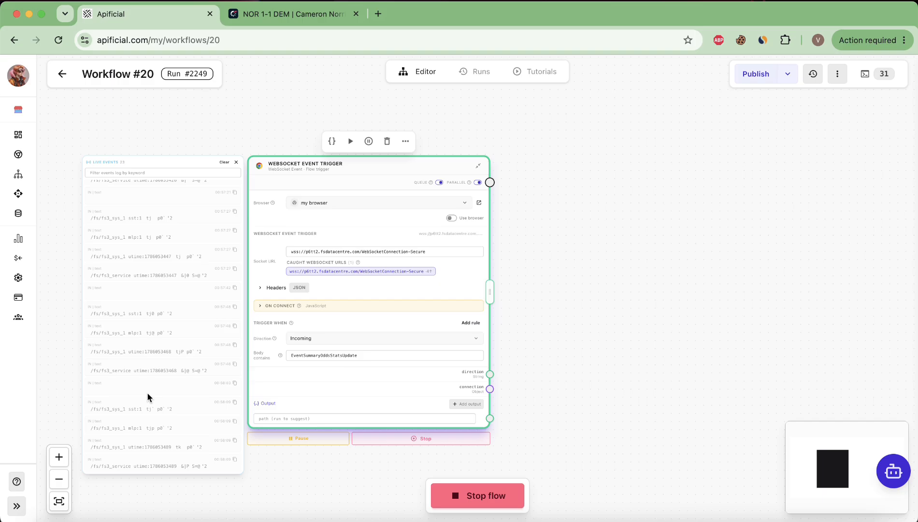
{"action": "scroll", "coordinate": [142, 390], "scroll_direction": "up", "scroll_amount": 5}
{"action": "scroll", "coordinate": [142, 390], "scroll_direction": "down", "scroll_amount": 4}
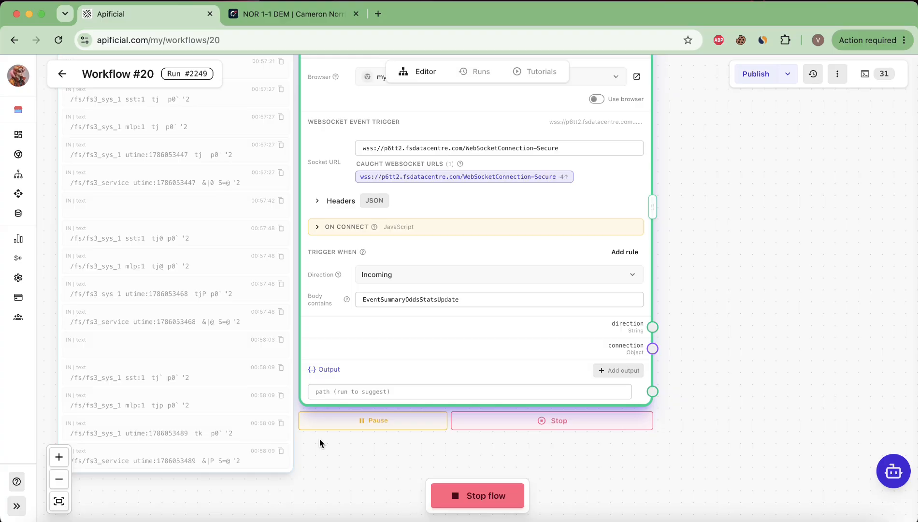
{"action": "scroll", "coordinate": [202, 349], "scroll_direction": "down", "scroll_amount": 3}
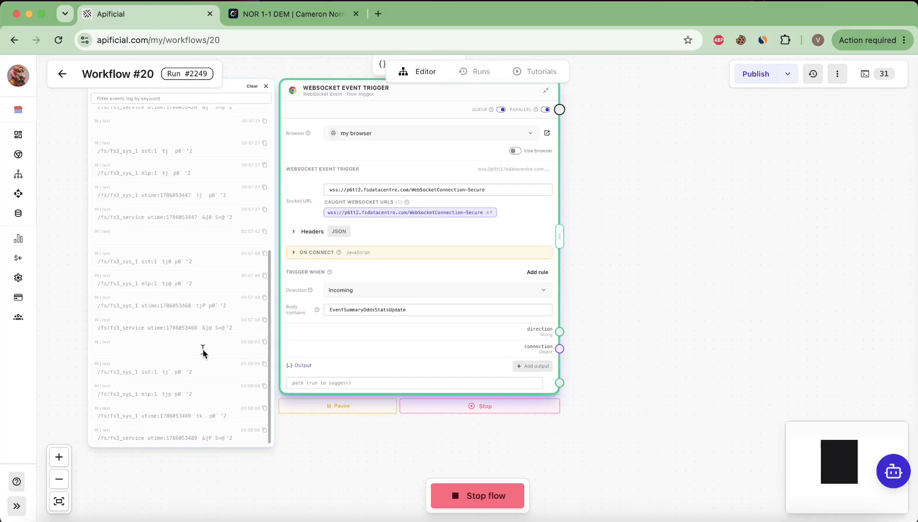
{"action": "scroll", "coordinate": [202, 349], "scroll_direction": "up", "scroll_amount": 2}
{"action": "scroll", "coordinate": [202, 349], "scroll_direction": "down", "scroll_amount": 2}
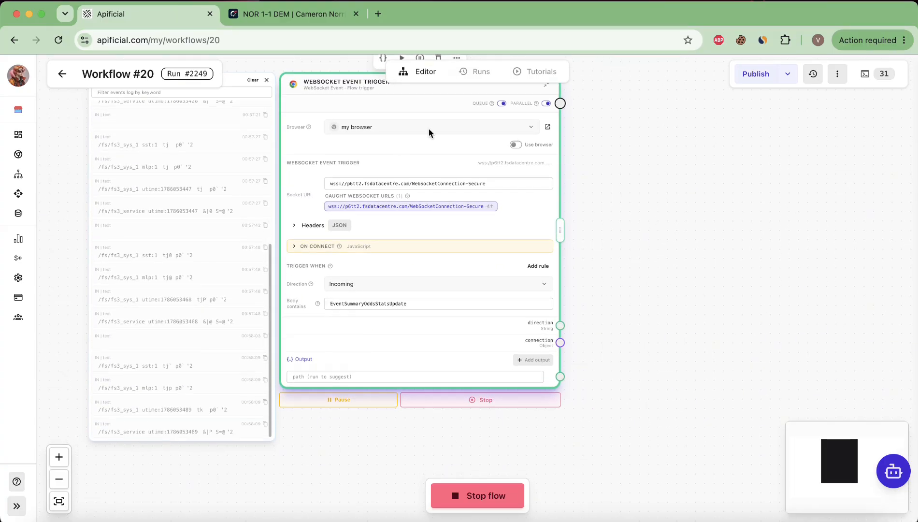
{"action": "scroll", "coordinate": [477, 139], "scroll_direction": "up", "scroll_amount": 2}
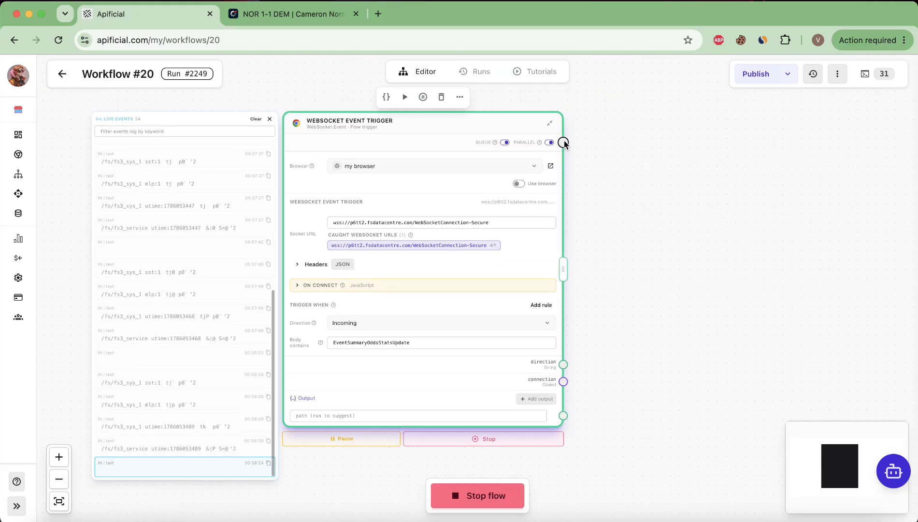
Drag a flow connection from the WebSocket Event Trigger's output and attach a Code node
{"action": "left_click_drag", "start_coordinate": [563, 142], "coordinate": [684, 127]}
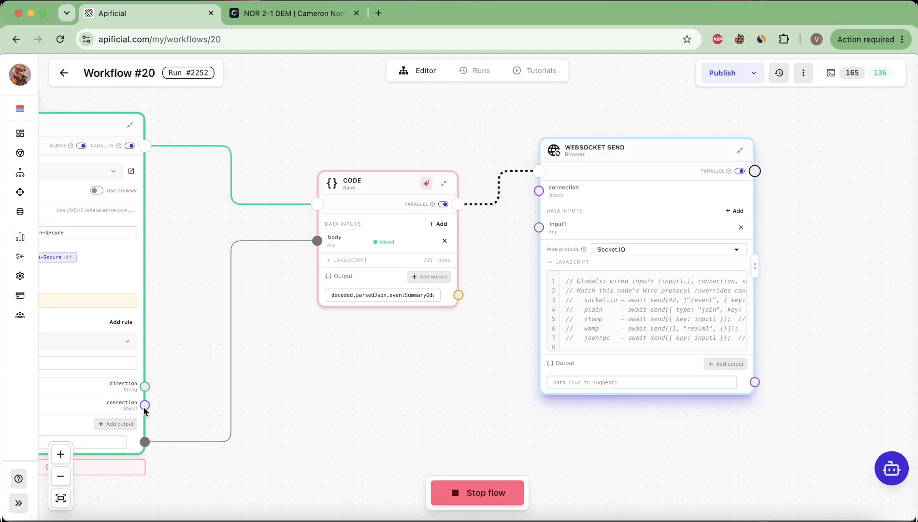
{"action": "left_click_drag", "start_coordinate": [144, 405], "coordinate": [539, 190]}
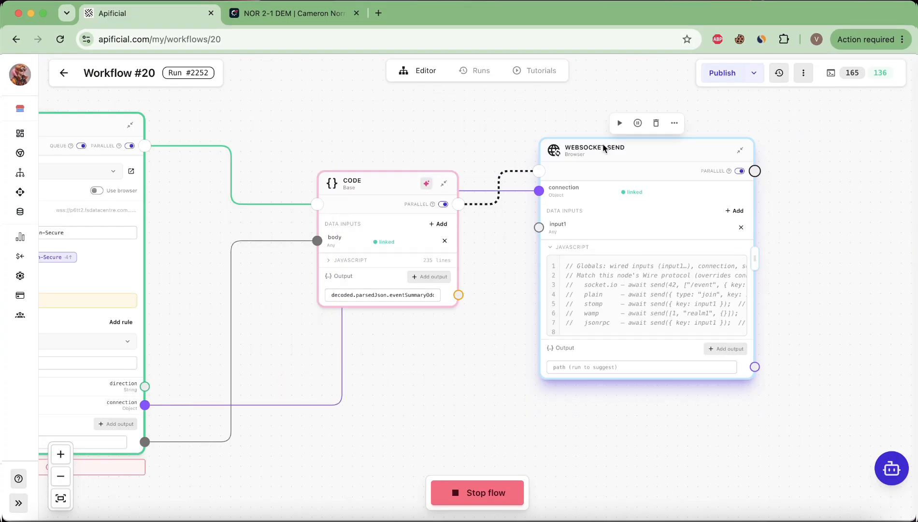
{"action": "left_click_drag", "start_coordinate": [599, 162], "coordinate": [570, 311]}
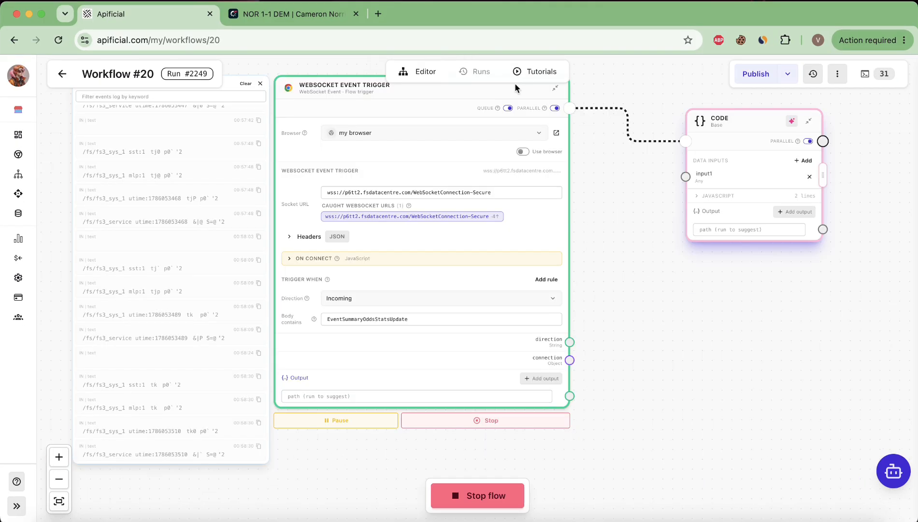
{"action": "scroll", "coordinate": [511, 111], "scroll_direction": "up", "scroll_amount": 2}
{"action": "scroll", "coordinate": [511, 113], "scroll_direction": "up", "scroll_amount": 3}
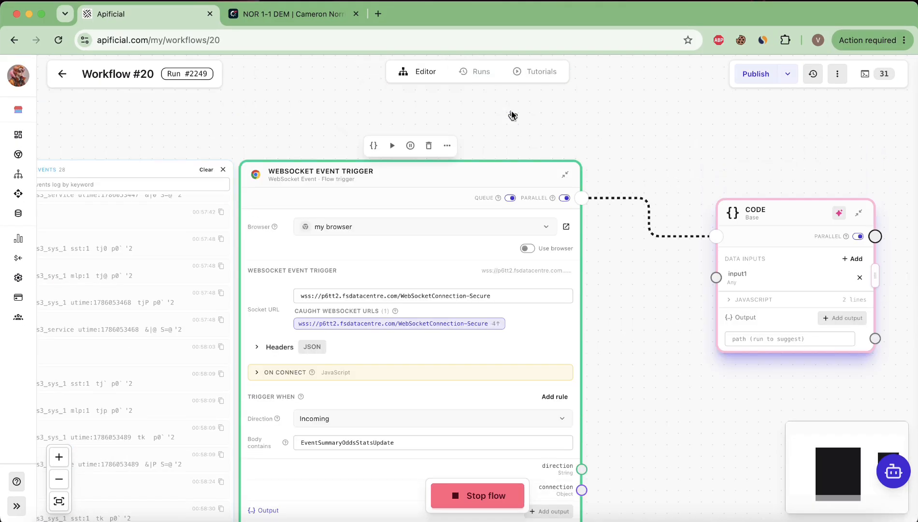
{"action": "scroll", "coordinate": [510, 230], "scroll_direction": "up", "scroll_amount": 3}
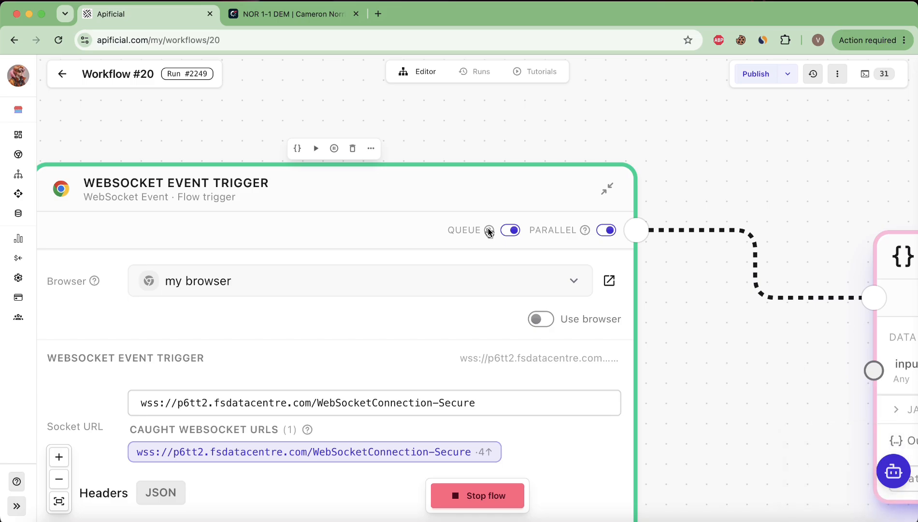
{"action": "mouse_move", "coordinate": [490, 234]}
{"action": "scroll", "coordinate": [502, 288], "scroll_direction": "down", "scroll_amount": 5}
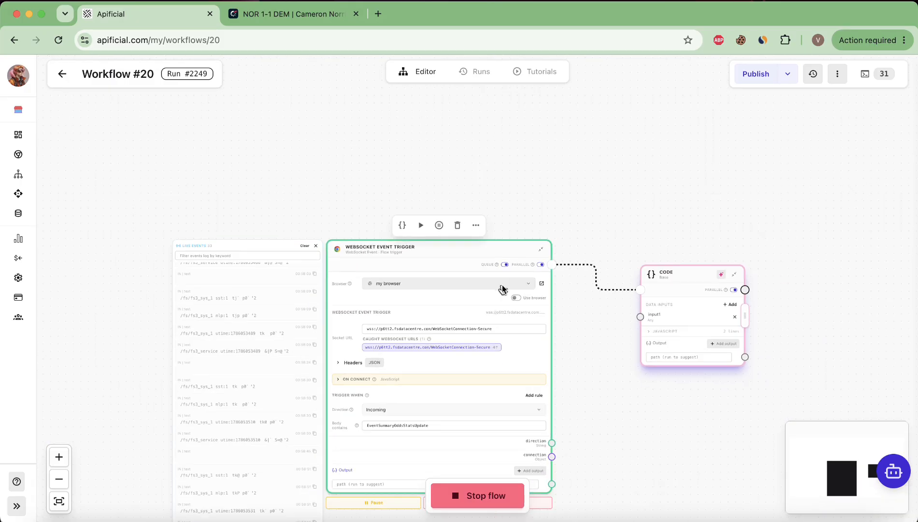
{"action": "scroll", "coordinate": [502, 289], "scroll_direction": "down", "scroll_amount": 3}
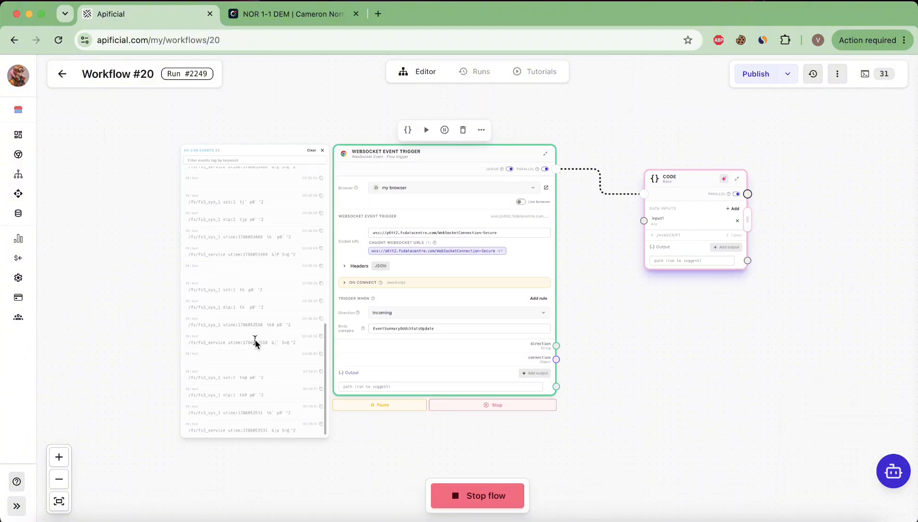
{"action": "scroll", "coordinate": [269, 385], "scroll_direction": "up", "scroll_amount": 5}
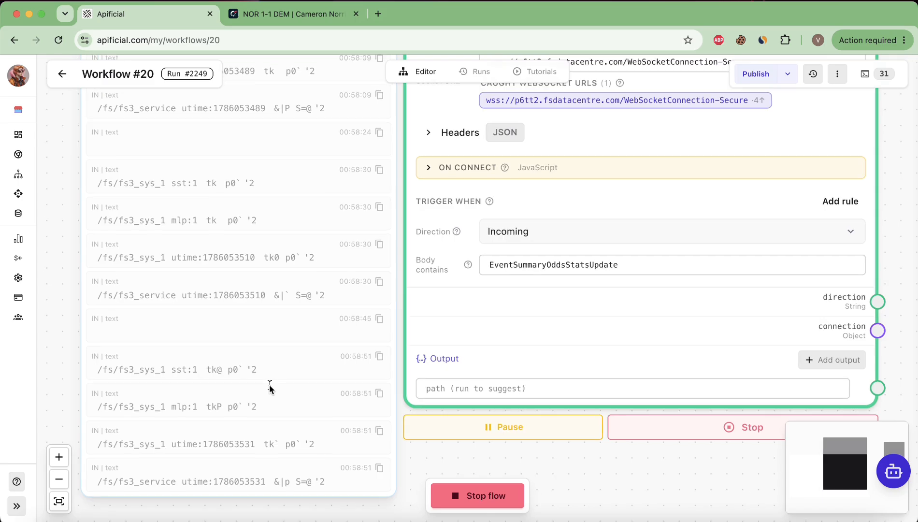
{"action": "scroll", "coordinate": [269, 385], "scroll_direction": "down", "scroll_amount": 5}
{"action": "scroll", "coordinate": [204, 294], "scroll_direction": "left", "scroll_amount": 2}
{"action": "scroll", "coordinate": [119, 275], "scroll_direction": "up", "scroll_amount": 6}
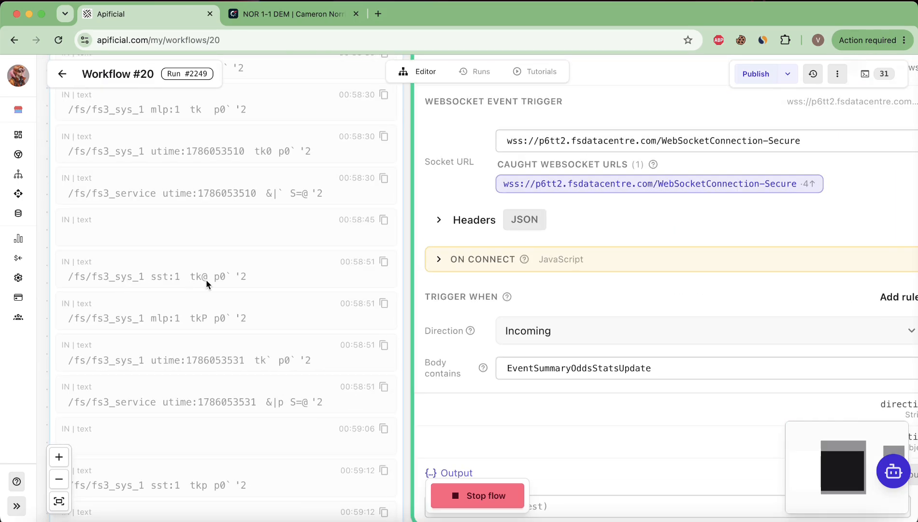
{"action": "scroll", "coordinate": [206, 279], "scroll_direction": "down", "scroll_amount": 3}
{"action": "scroll", "coordinate": [213, 304], "scroll_direction": "up", "scroll_amount": 5}
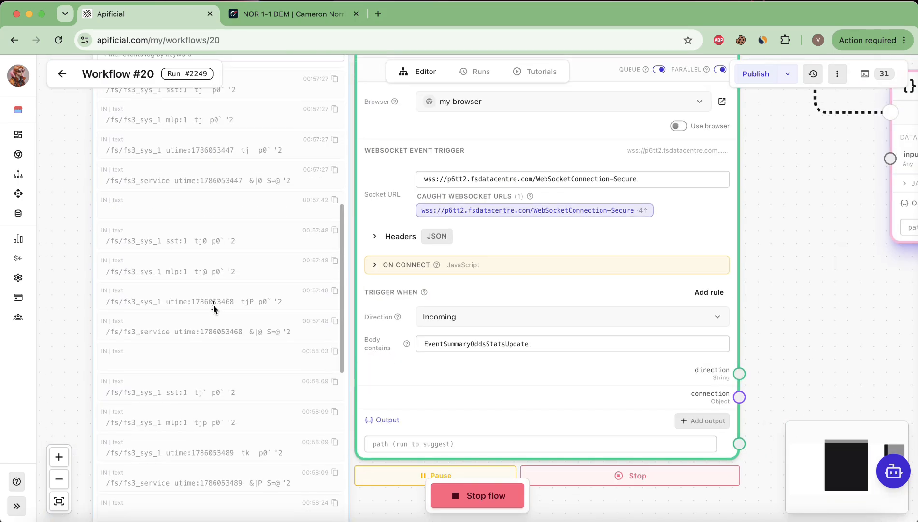
{"action": "scroll", "coordinate": [213, 304], "scroll_direction": "up", "scroll_amount": 5}
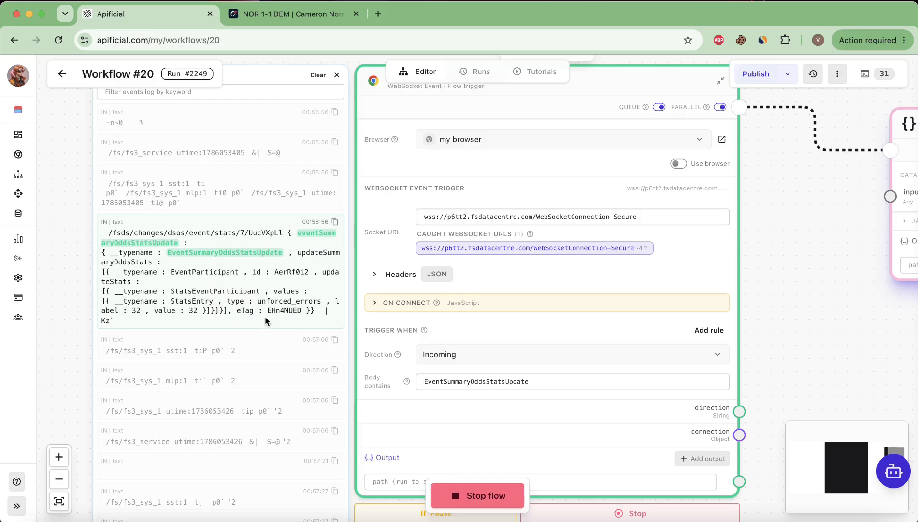
{"action": "scroll", "coordinate": [271, 294], "scroll_direction": "down", "scroll_amount": 10}
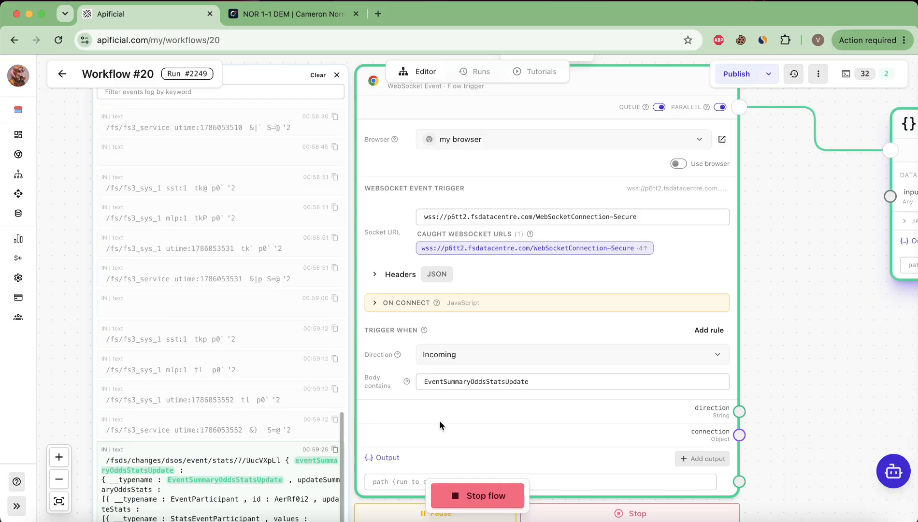
Open a caught odds-stats message's raw body, scroll through the escaped JSON, then close it
{"action": "left_click", "coordinate": [392, 456]}
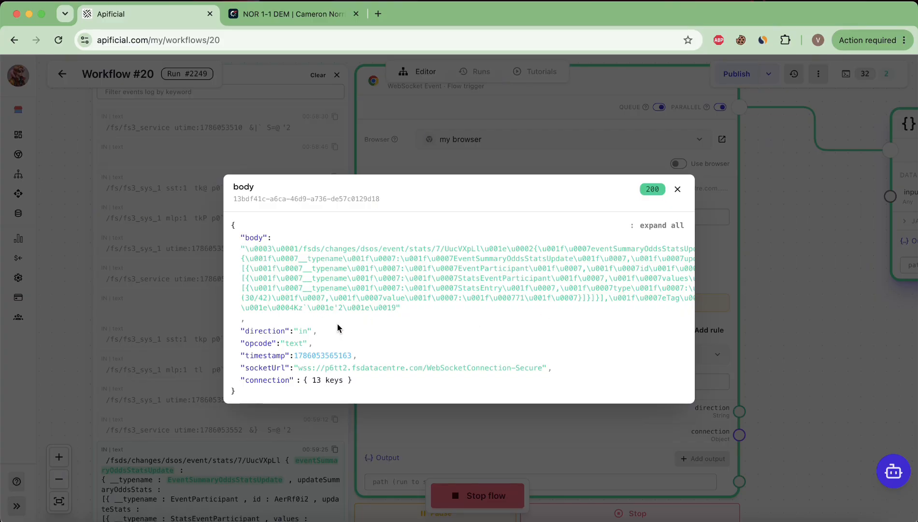
{"action": "mouse_move", "coordinate": [321, 386]}
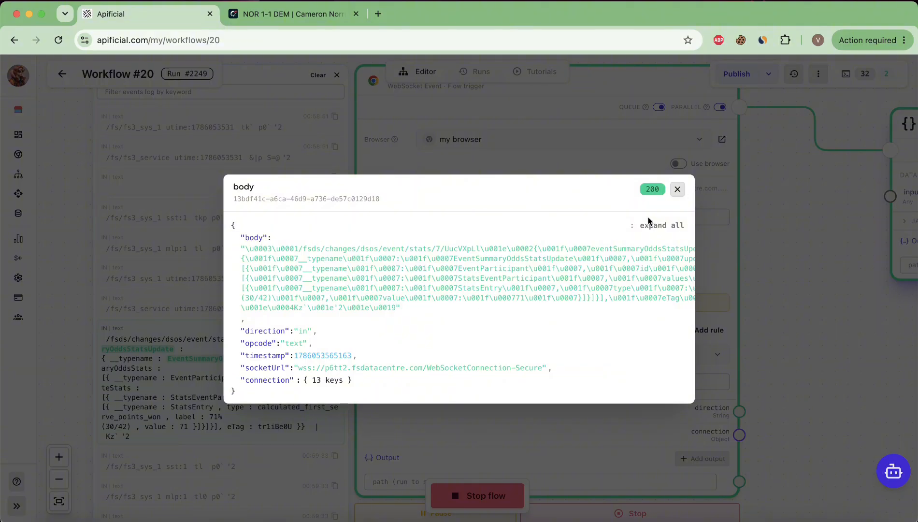
{"action": "scroll", "coordinate": [481, 306], "scroll_direction": "right", "scroll_amount": 10}
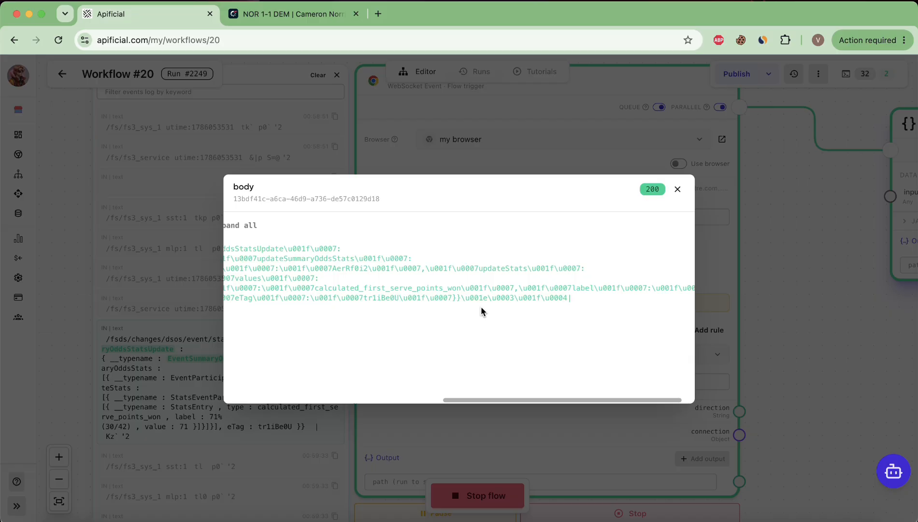
{"action": "scroll", "coordinate": [481, 306], "scroll_direction": "left", "scroll_amount": 10}
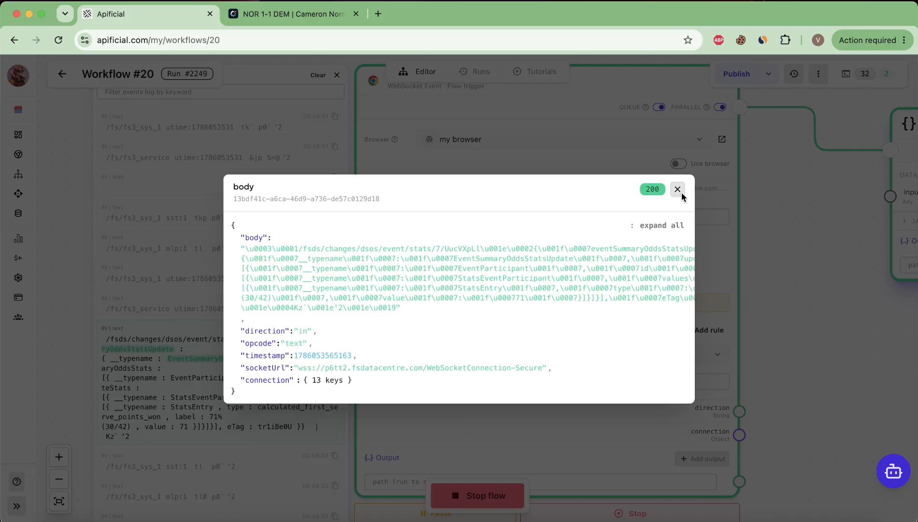
{"action": "scroll", "coordinate": [336, 260], "scroll_direction": "right", "scroll_amount": 10}
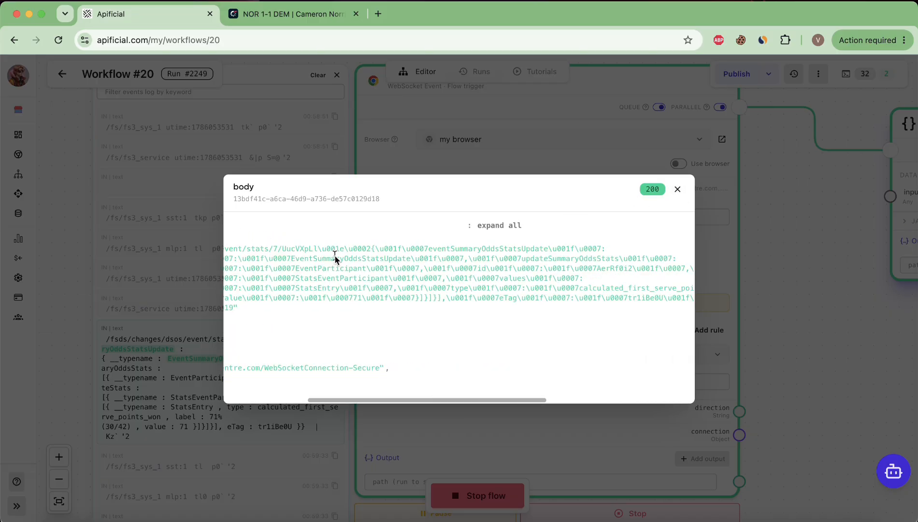
{"action": "scroll", "coordinate": [336, 260], "scroll_direction": "left", "scroll_amount": 10}
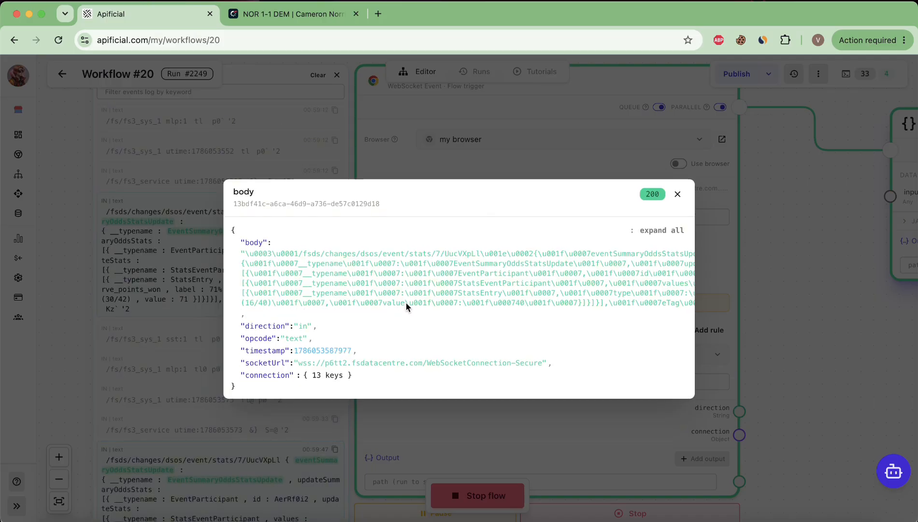
{"action": "scroll", "coordinate": [406, 303], "scroll_direction": "right", "scroll_amount": 8}
{"action": "scroll", "coordinate": [406, 302], "scroll_direction": "left", "scroll_amount": 8}
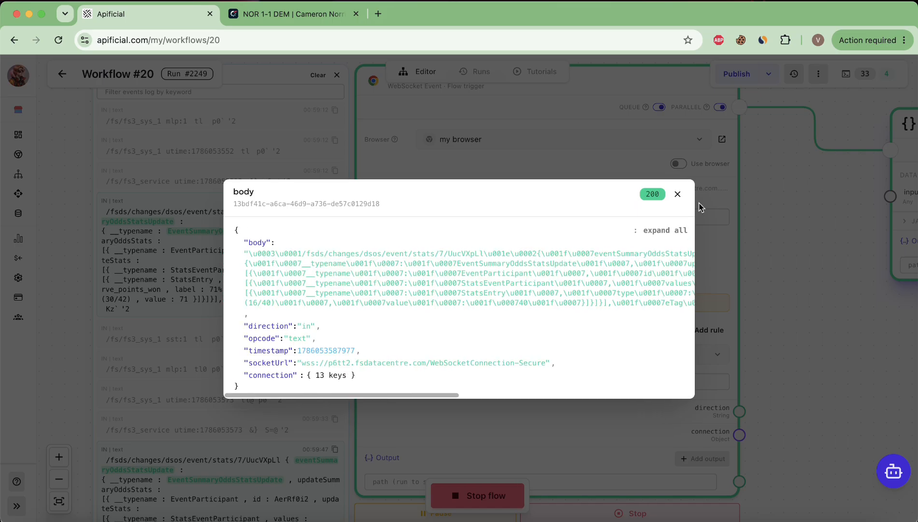
{"action": "left_click", "coordinate": [678, 194]}
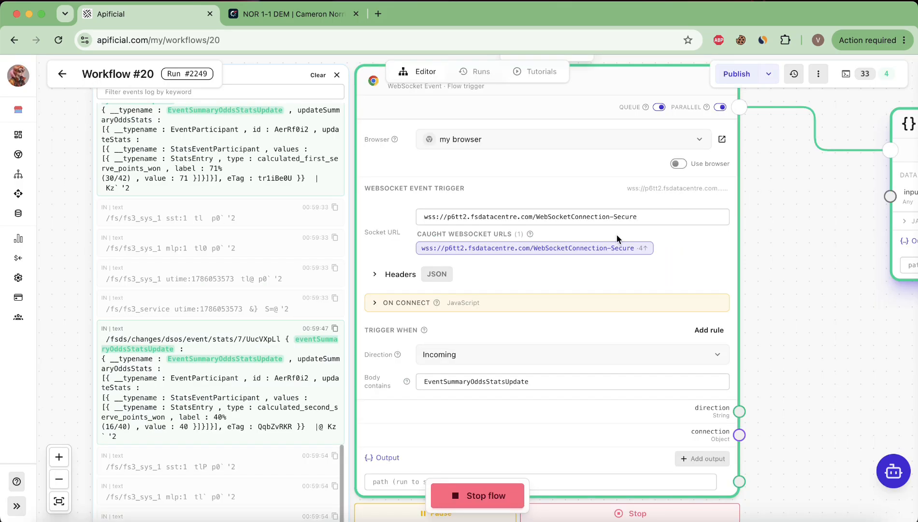
Link the trigger's bottom output handle to the CODE node's input1
{"action": "scroll", "coordinate": [617, 234], "scroll_direction": "down", "scroll_amount": 4}
{"action": "scroll", "coordinate": [617, 234], "scroll_direction": "right", "scroll_amount": 3}
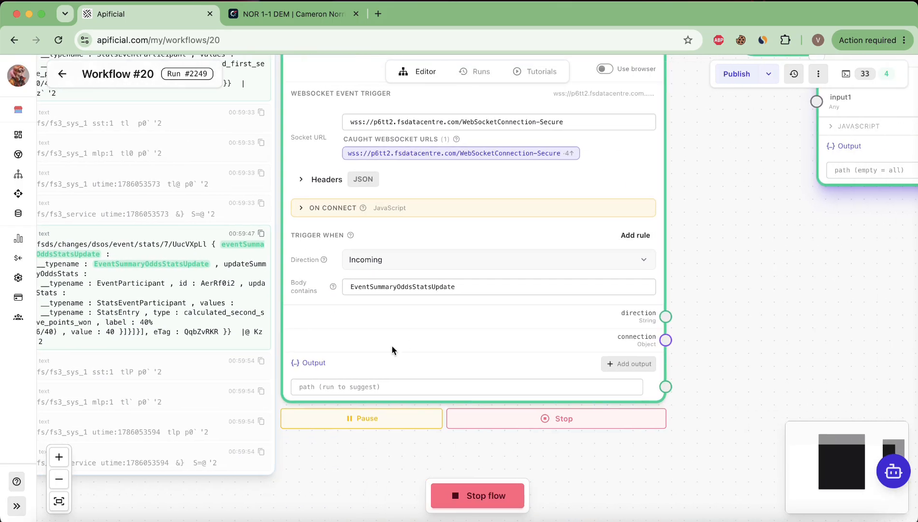
{"action": "scroll", "coordinate": [391, 345], "scroll_direction": "right", "scroll_amount": 5}
{"action": "scroll", "coordinate": [441, 355], "scroll_direction": "right", "scroll_amount": 2}
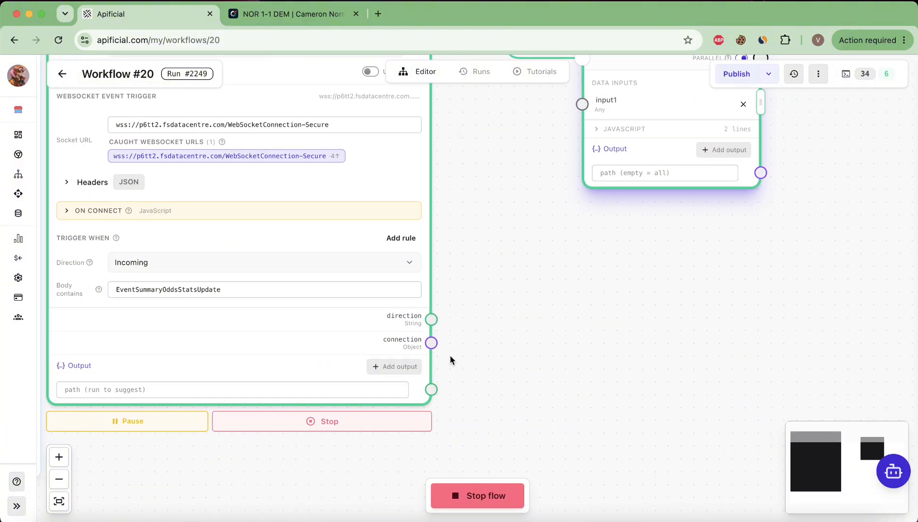
{"action": "scroll", "coordinate": [449, 361], "scroll_direction": "up", "scroll_amount": 2}
{"action": "scroll", "coordinate": [450, 360], "scroll_direction": "down", "scroll_amount": 2}
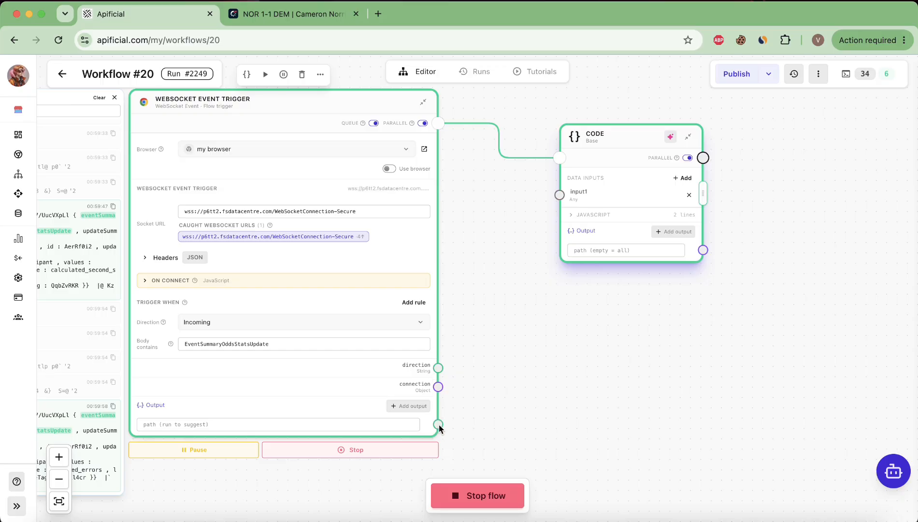
{"action": "left_click_drag", "start_coordinate": [438, 424], "coordinate": [558, 195]}
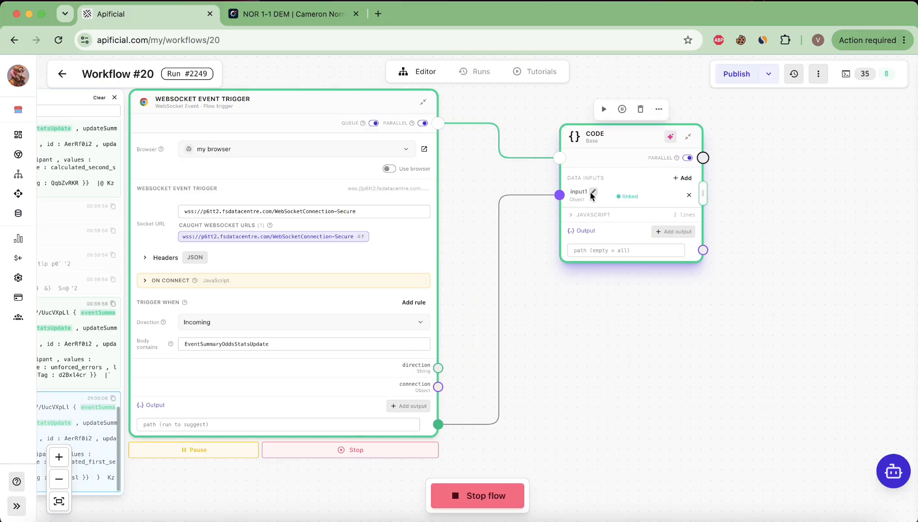
Rename the CODE node's input1 to body
{"action": "scroll", "coordinate": [591, 195], "scroll_direction": "up", "scroll_amount": 3}
{"action": "left_click", "coordinate": [592, 193]}
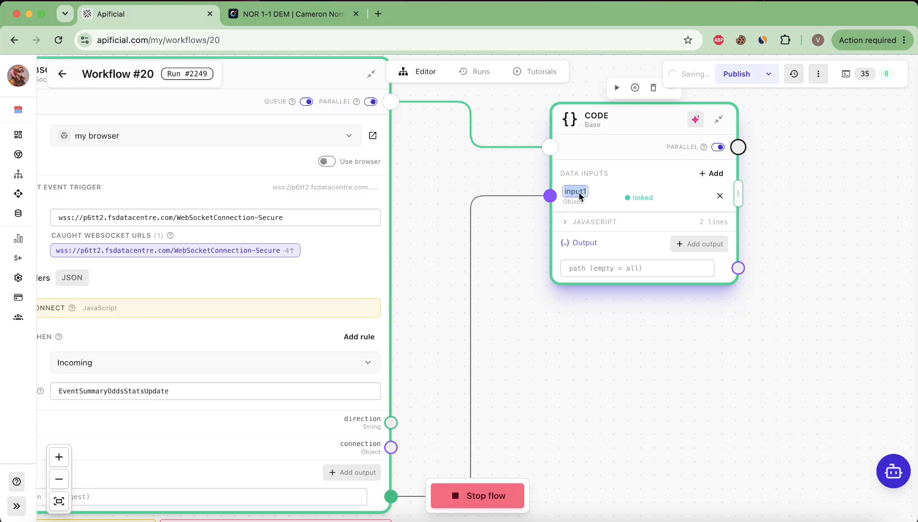
{"action": "type", "text": "body"}
{"action": "key", "text": "Return"}
Open AI Assist on the CODE node, with GPT-5.4 nano reading body
{"action": "scroll", "coordinate": [597, 130], "scroll_direction": "right", "scroll_amount": 3}
{"action": "left_click", "coordinate": [619, 123]}
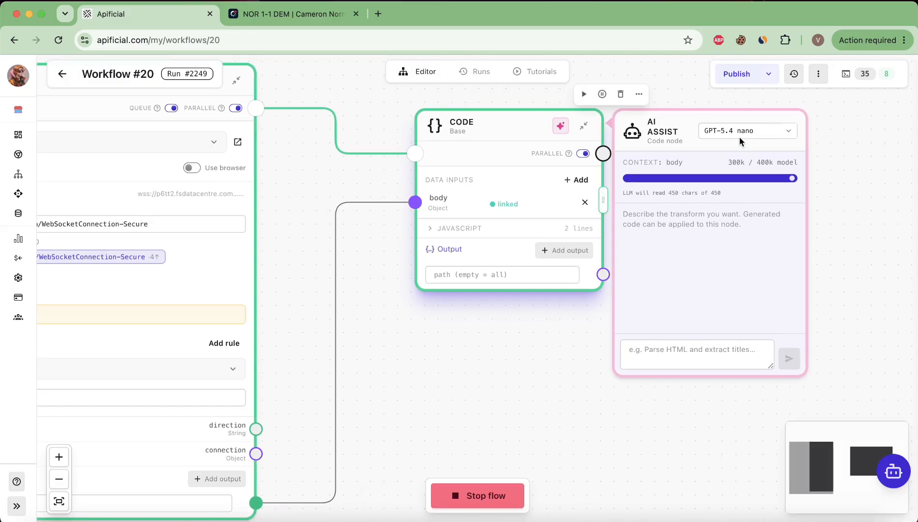
{"action": "scroll", "coordinate": [739, 137], "scroll_direction": "right", "scroll_amount": 3}
{"action": "scroll", "coordinate": [587, 183], "scroll_direction": "right", "scroll_amount": 3}
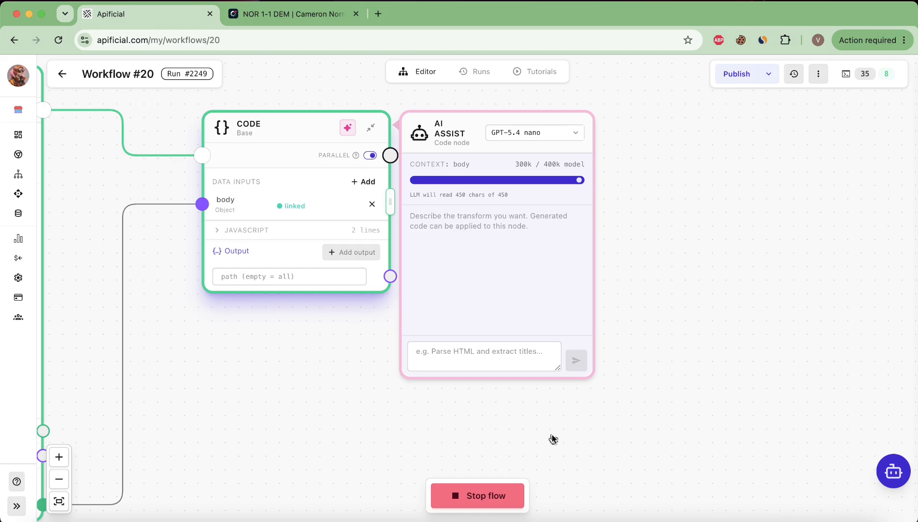
Ask AI Assist: 'I need to decode this websocket event in json format, can you help me?'
{"action": "left_click", "coordinate": [429, 359]}
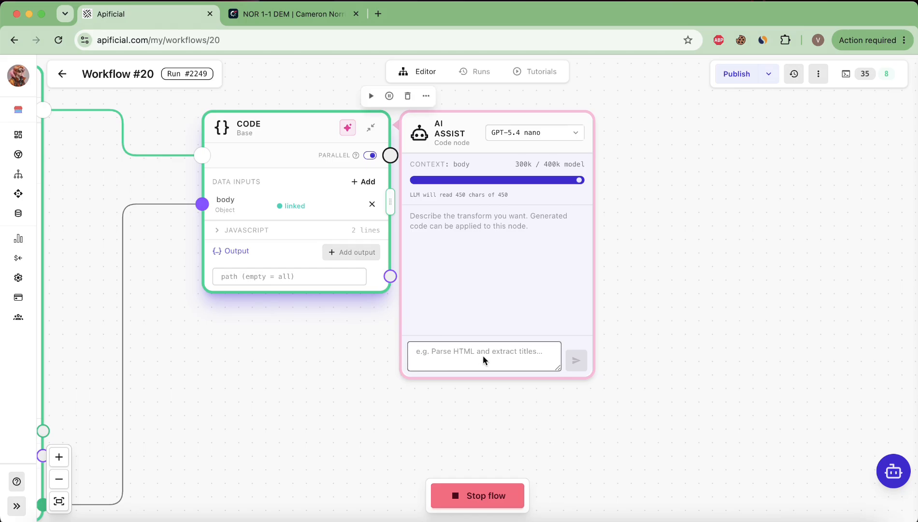
{"action": "type", "text": "I"}
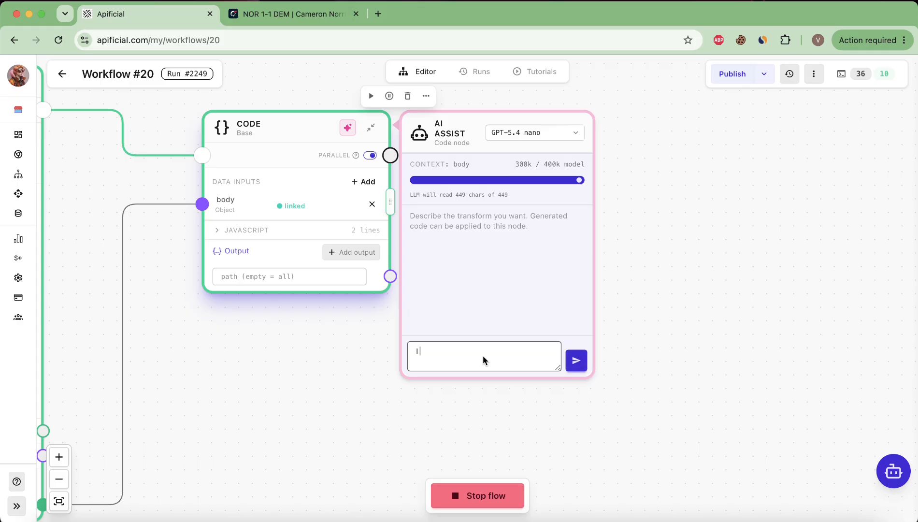
{"action": "type", "text": " need to decode this websocket event "}
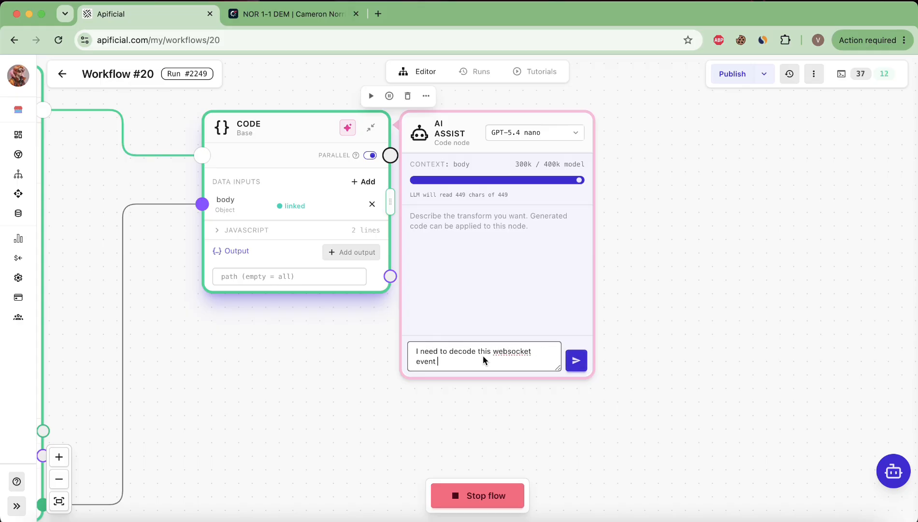
{"action": "type", "text": "in json format, can you help me?"}
{"action": "left_click", "coordinate": [577, 360]}
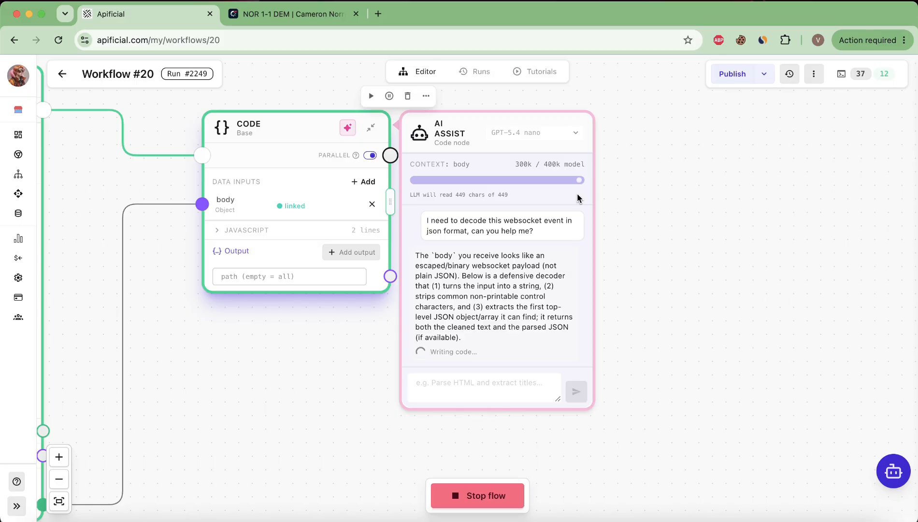
{"action": "scroll", "coordinate": [255, 361], "scroll_direction": "down", "scroll_amount": 3}
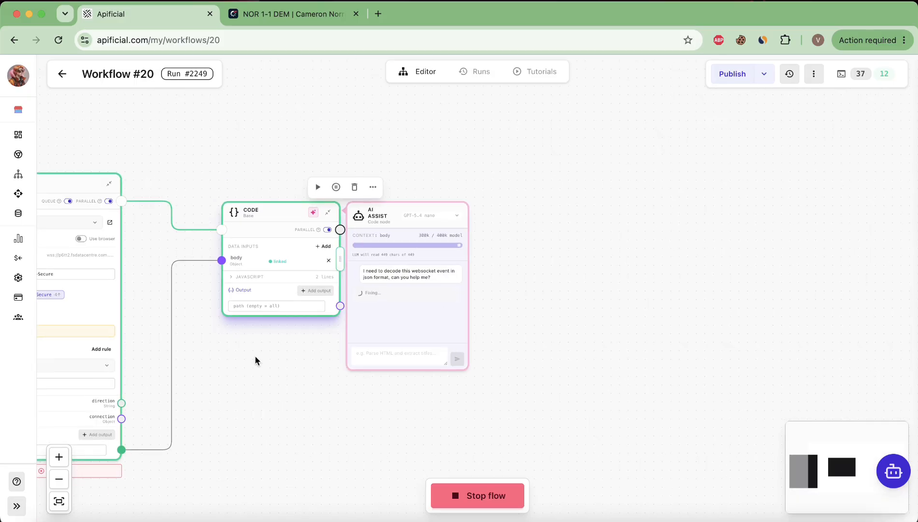
{"action": "scroll", "coordinate": [104, 426], "scroll_direction": "left", "scroll_amount": 8}
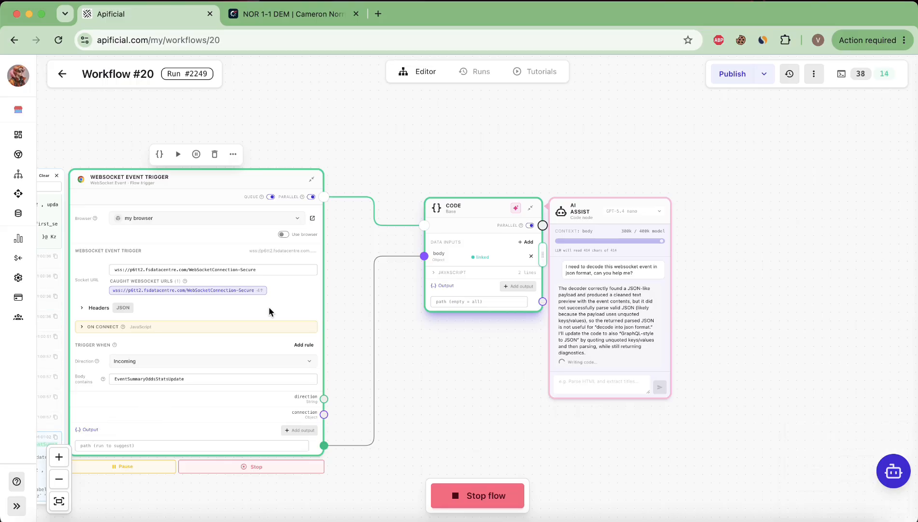
{"action": "scroll", "coordinate": [317, 262], "scroll_direction": "left", "scroll_amount": 2}
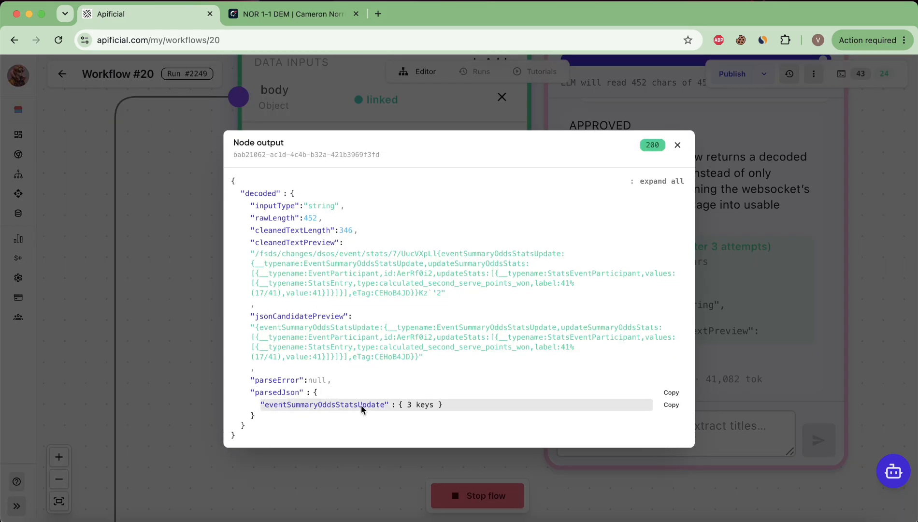
Expand eventSummaryOddsStatsUpdate down through updateStats to the StatsEventParticipant entry
{"action": "left_click", "coordinate": [361, 405]}
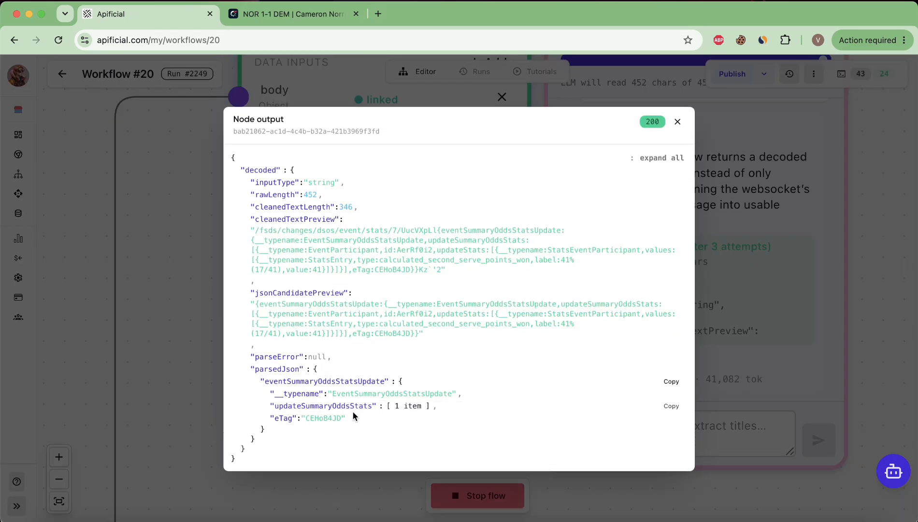
{"action": "left_click", "coordinate": [353, 411]}
{"action": "left_click", "coordinate": [304, 408]}
{"action": "left_click", "coordinate": [381, 436]}
{"action": "left_click", "coordinate": [309, 449]}
Reveal the StatsEntry showing 41% (17/41) second serve points won, then close the output viewer
{"action": "scroll", "coordinate": [374, 406], "scroll_direction": "down", "scroll_amount": 3}
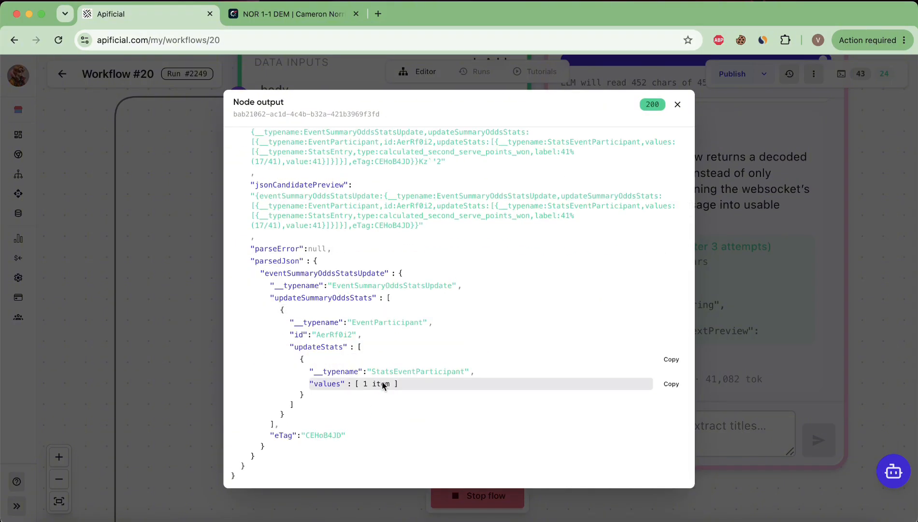
{"action": "left_click", "coordinate": [382, 380]}
{"action": "left_click", "coordinate": [388, 396]}
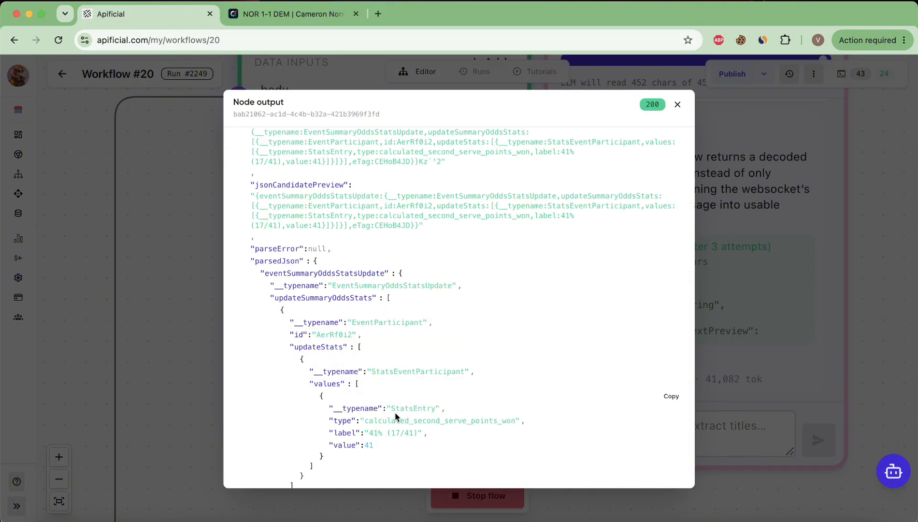
{"action": "left_click", "coordinate": [677, 104]}
{"action": "scroll", "coordinate": [454, 350], "scroll_direction": "down", "scroll_amount": 10}
{"action": "scroll", "coordinate": [355, 405], "scroll_direction": "left", "scroll_amount": 3}
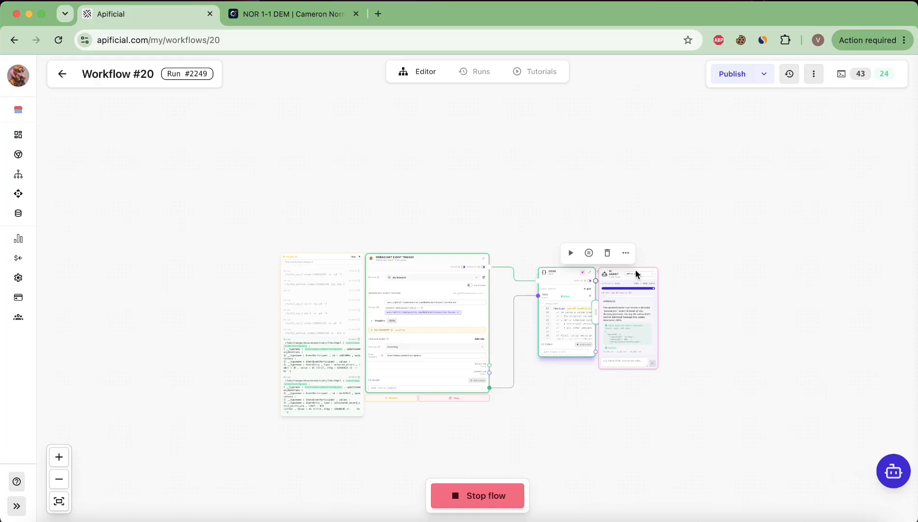
{"action": "scroll", "coordinate": [635, 273], "scroll_direction": "up", "scroll_amount": 10}
Close AI Assist and the event log, collapse the CODE and trigger nodes, and resume events
{"action": "left_click", "coordinate": [451, 277]}
{"action": "left_click", "coordinate": [472, 278]}
{"action": "scroll", "coordinate": [473, 280], "scroll_direction": "down", "scroll_amount": 6}
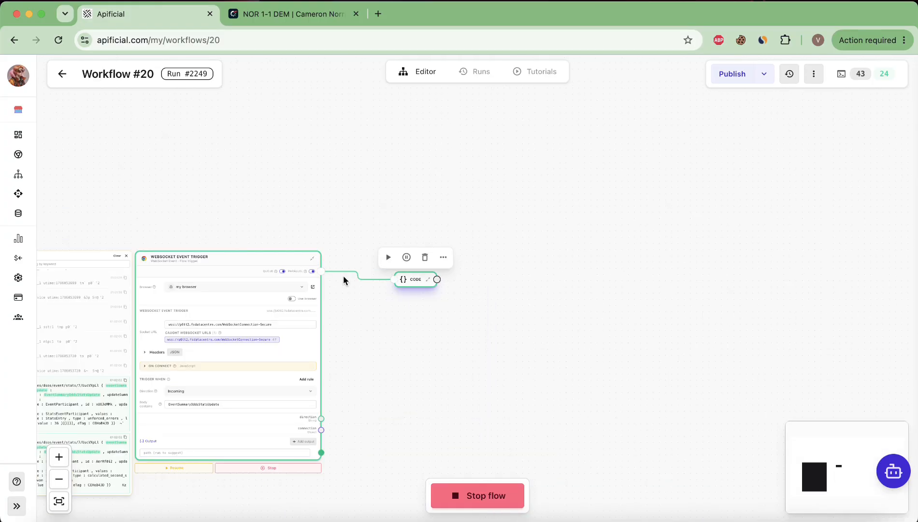
{"action": "left_click", "coordinate": [313, 258]}
{"action": "left_click", "coordinate": [126, 255]}
{"action": "scroll", "coordinate": [210, 262], "scroll_direction": "up", "scroll_amount": 7}
{"action": "scroll", "coordinate": [203, 266], "scroll_direction": "down", "scroll_amount": 1}
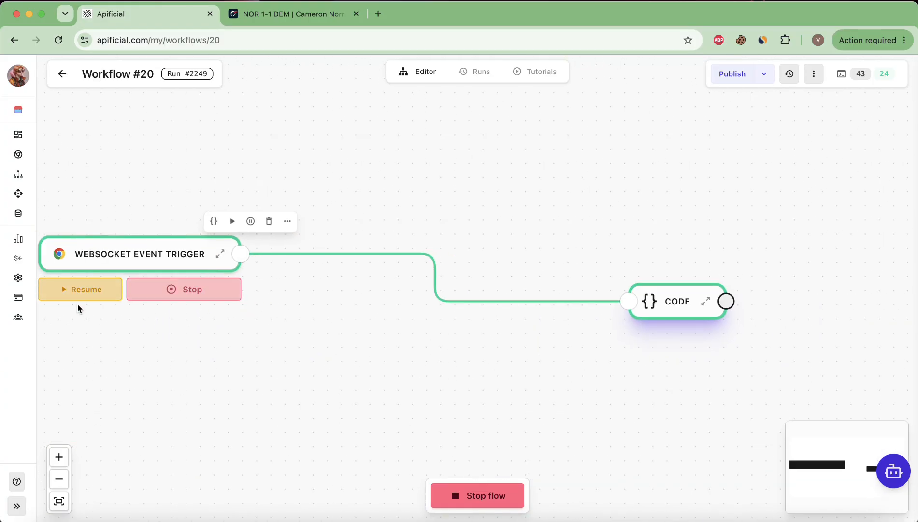
{"action": "left_click", "coordinate": [78, 296]}
Add a WebSocket Send node connected after the CODE node's output
{"action": "scroll", "coordinate": [357, 304], "scroll_direction": "right", "scroll_amount": 4}
{"action": "left_click_drag", "start_coordinate": [282, 253], "coordinate": [499, 251]}
{"action": "type", "text": "console.l"}
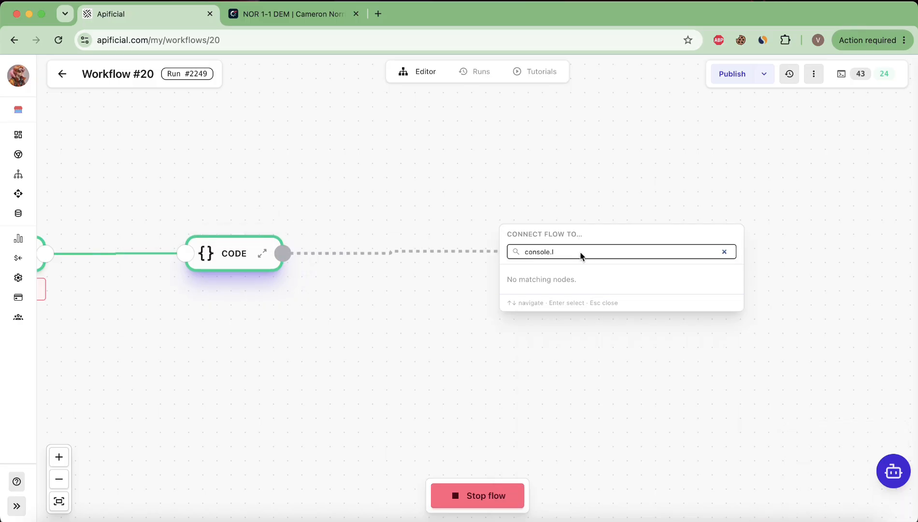
{"action": "key", "text": "BackSpace"}
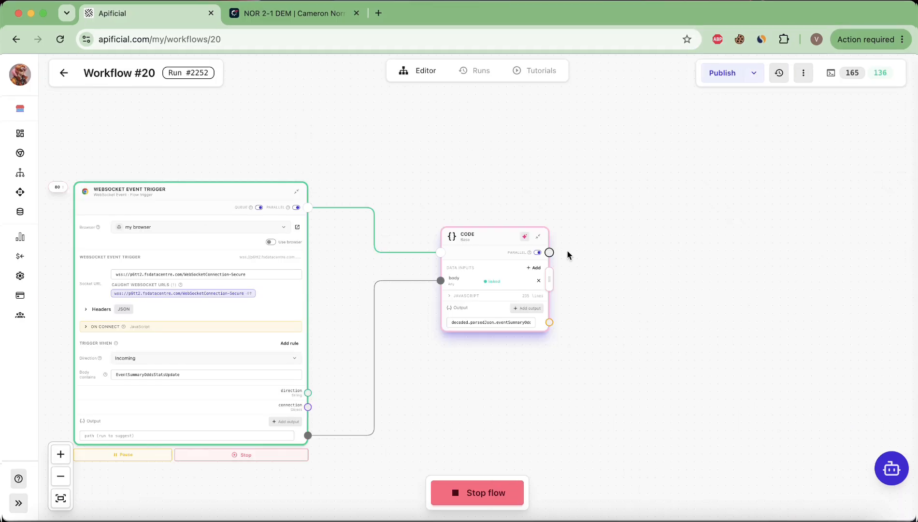
{"action": "mouse_move", "coordinate": [551, 253]}
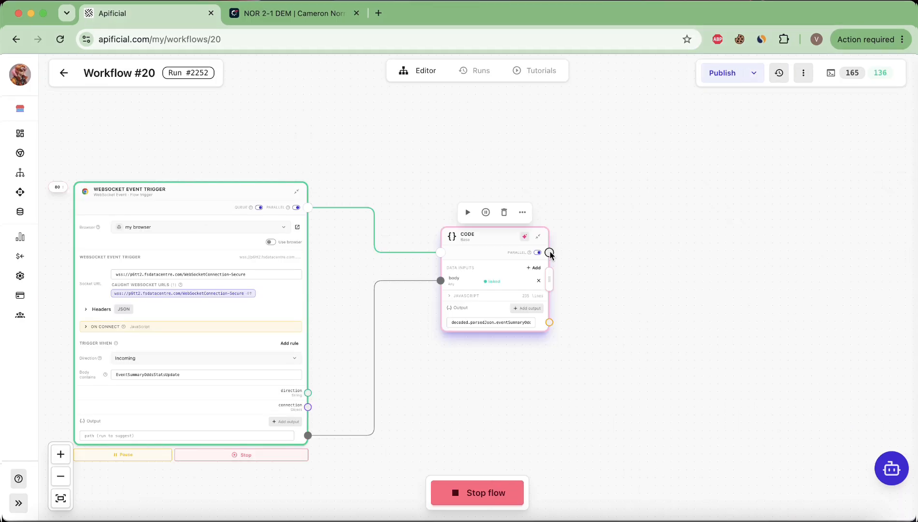
{"action": "left_click_drag", "start_coordinate": [550, 253], "coordinate": [643, 215]}
{"action": "type", "text": "se"}
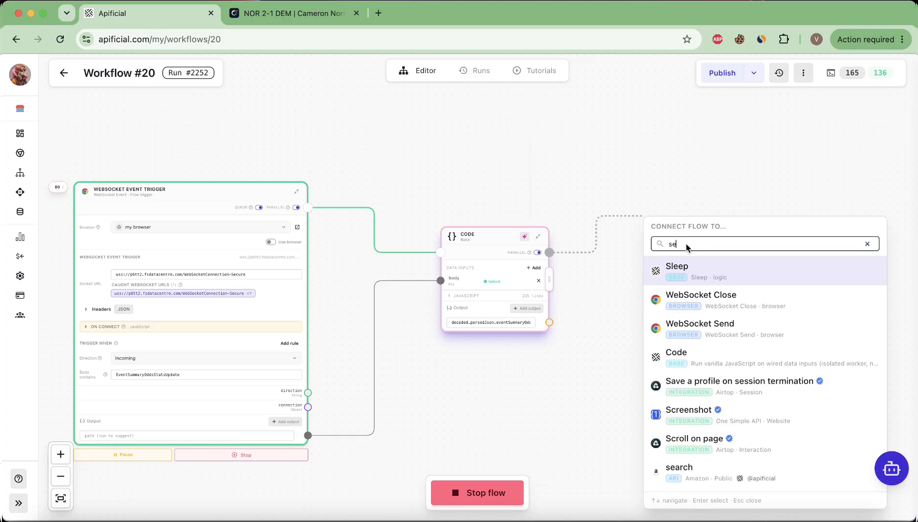
{"action": "type", "text": "nd"}
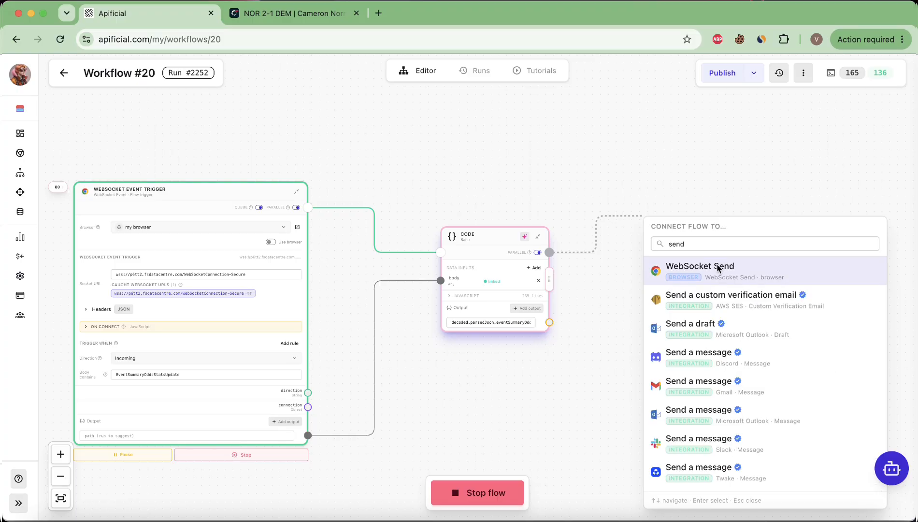
{"action": "left_click", "coordinate": [720, 268]}
Widen the WebSocket Send node to show more of its code
{"action": "scroll", "coordinate": [660, 320], "scroll_direction": "up", "scroll_amount": 5}
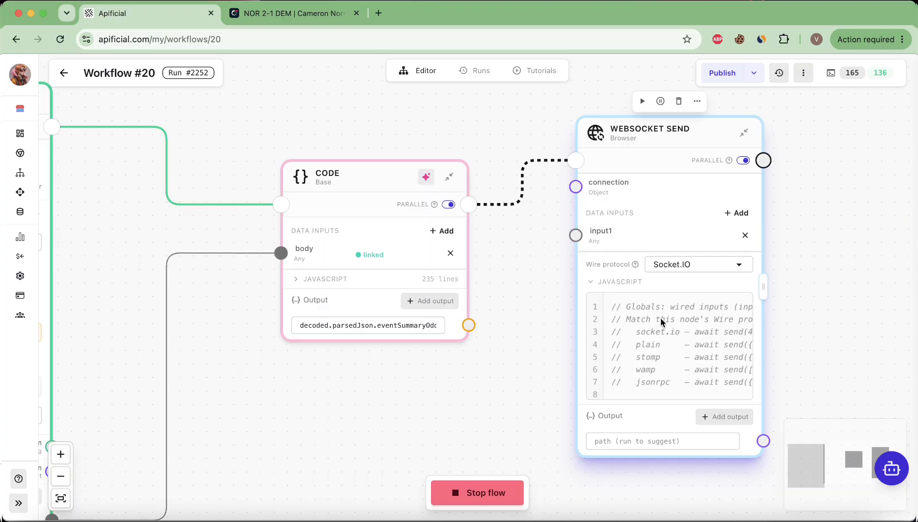
{"action": "scroll", "coordinate": [659, 289], "scroll_direction": "down", "scroll_amount": 3}
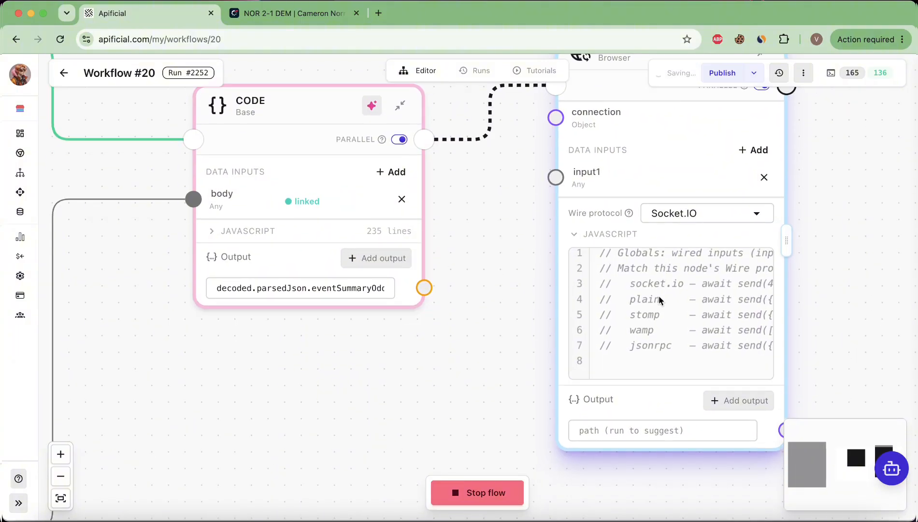
{"action": "scroll", "coordinate": [658, 296], "scroll_direction": "right", "scroll_amount": 3}
{"action": "left_click_drag", "start_coordinate": [719, 240], "coordinate": [840, 244]}
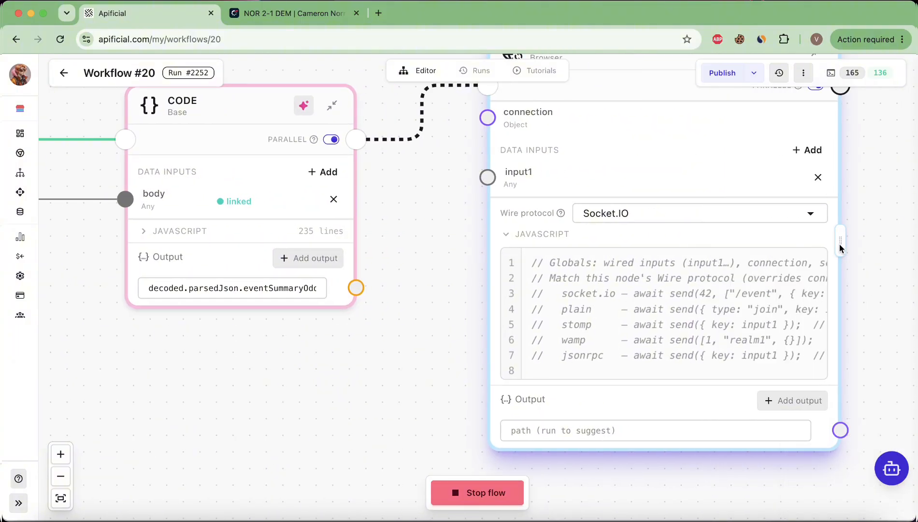
Wire the left node's connection output into WebSocket Send's connection input and move it lower
{"action": "scroll", "coordinate": [652, 334], "scroll_direction": "down", "scroll_amount": 1}
{"action": "scroll", "coordinate": [652, 333], "scroll_direction": "up", "scroll_amount": 5}
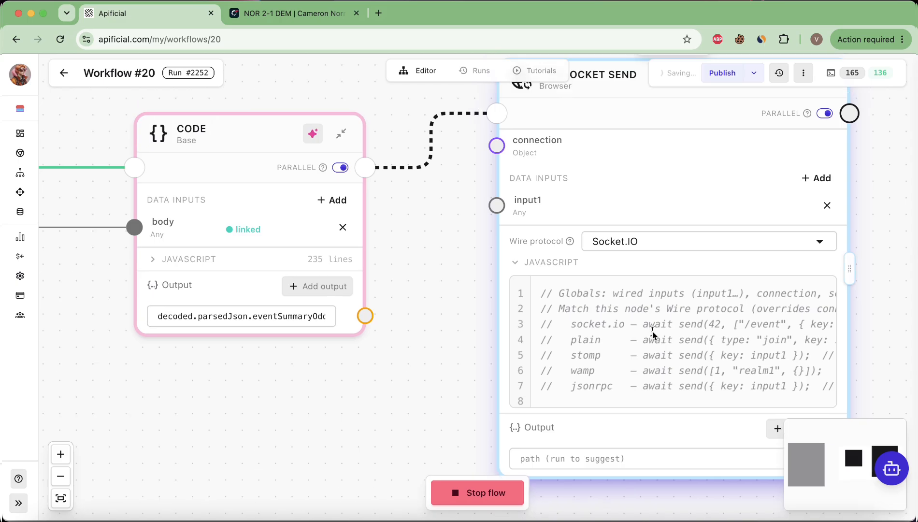
{"action": "scroll", "coordinate": [599, 208], "scroll_direction": "down", "scroll_amount": 5}
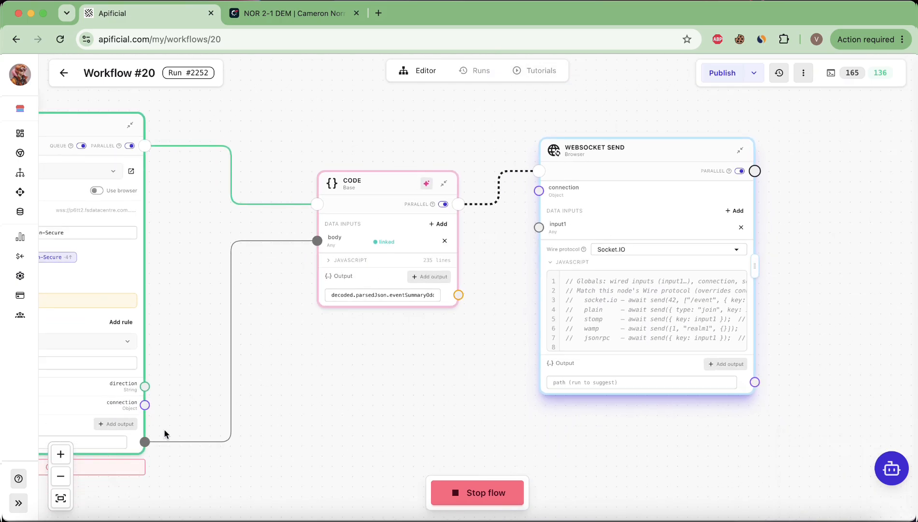
{"action": "left_click_drag", "start_coordinate": [145, 406], "coordinate": [541, 188]}
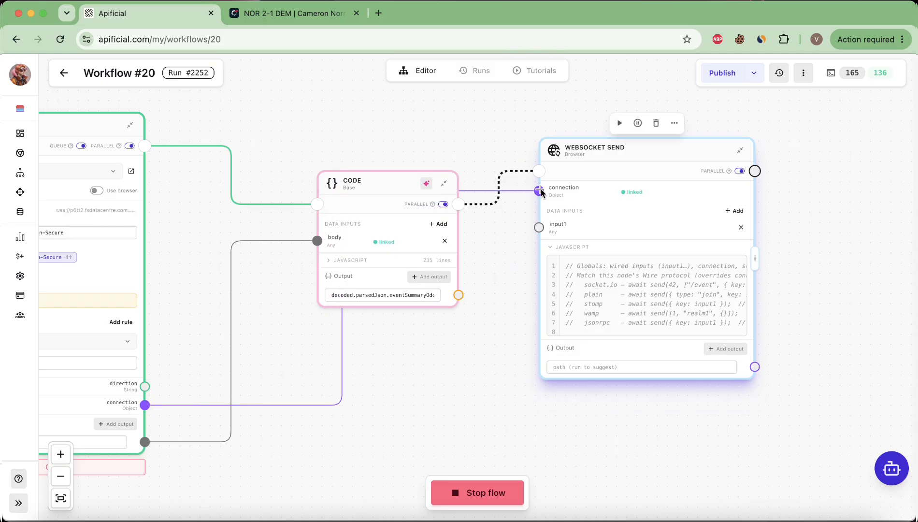
{"action": "left_click_drag", "start_coordinate": [598, 155], "coordinate": [568, 307]}
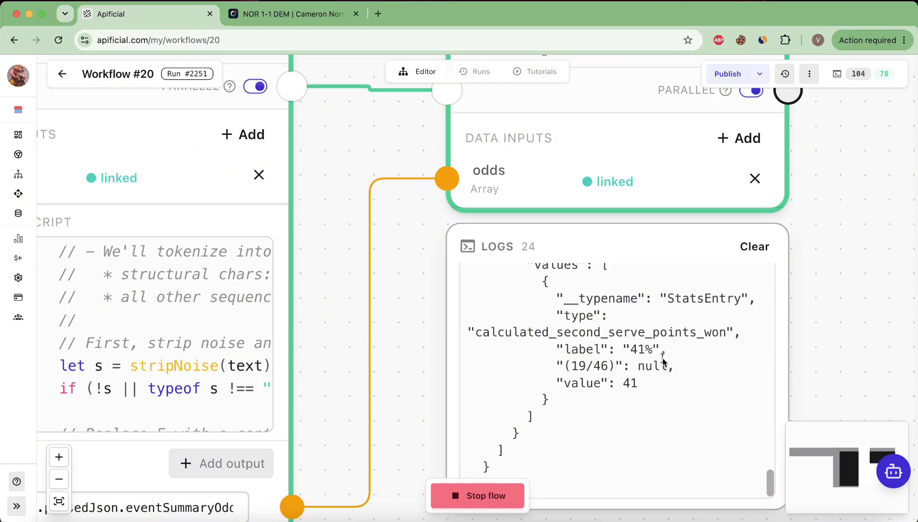
{"action": "scroll", "coordinate": [662, 361], "scroll_direction": "down", "scroll_amount": 5}
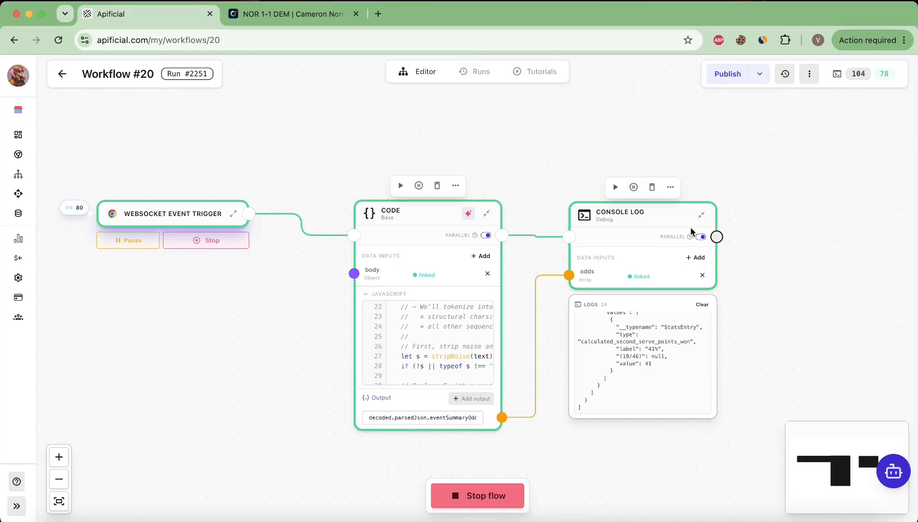
{"action": "scroll", "coordinate": [546, 372], "scroll_direction": "down", "scroll_amount": 1}
{"action": "scroll", "coordinate": [544, 371], "scroll_direction": "down", "scroll_amount": 2}
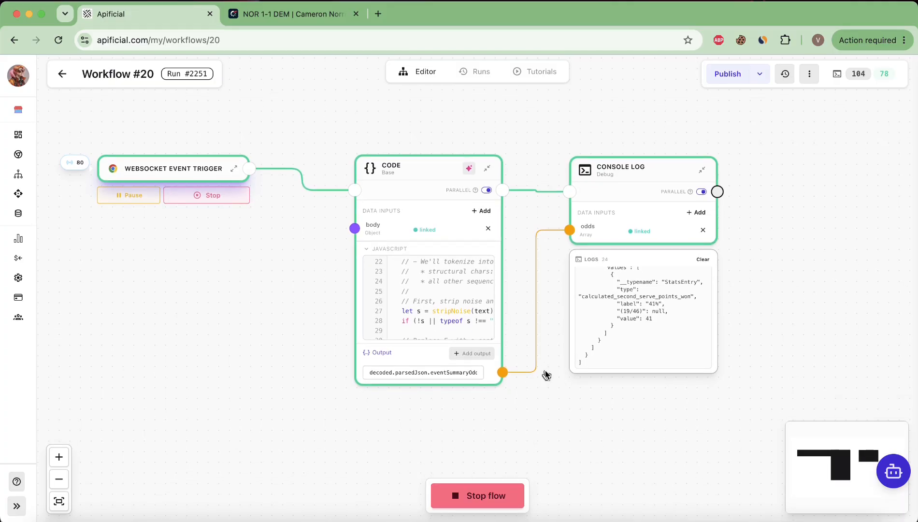
Review Flashscore's live match Stats, such as 41% second serve points won, then return to Apificial
{"action": "left_click", "coordinate": [294, 14]}
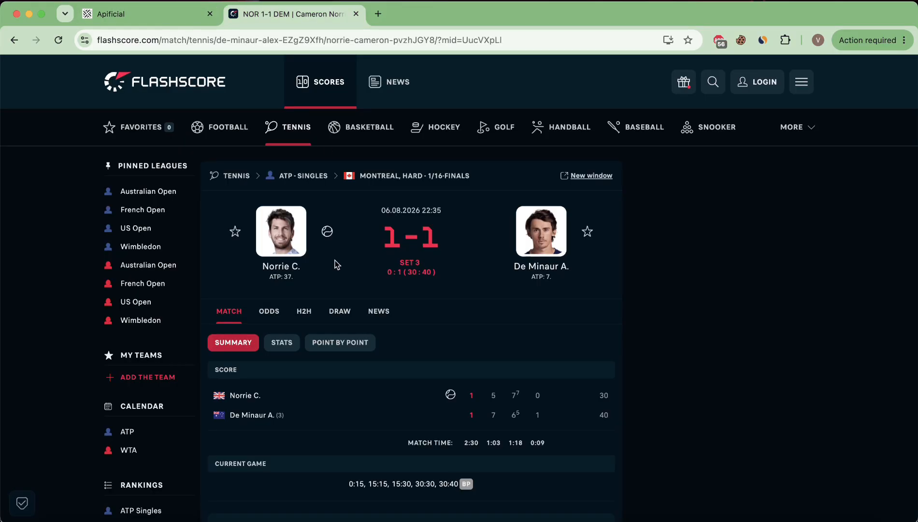
{"action": "scroll", "coordinate": [336, 264], "scroll_direction": "down", "scroll_amount": 4}
{"action": "scroll", "coordinate": [337, 264], "scroll_direction": "down", "scroll_amount": 6}
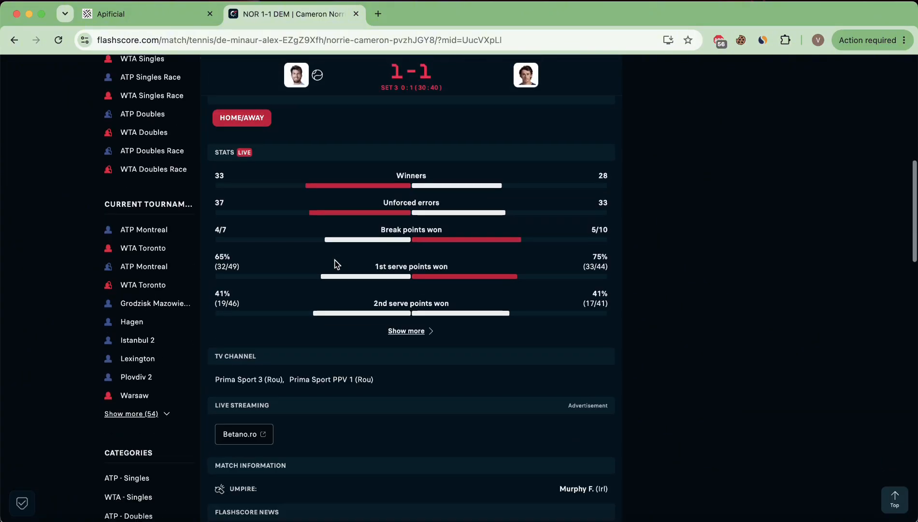
{"action": "scroll", "coordinate": [337, 265], "scroll_direction": "down", "scroll_amount": 1}
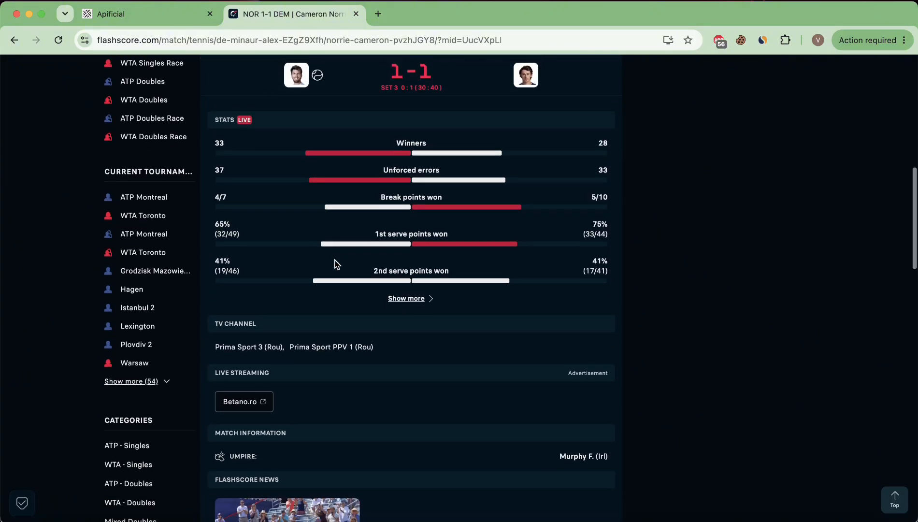
{"action": "scroll", "coordinate": [387, 267], "scroll_direction": "down", "scroll_amount": 2}
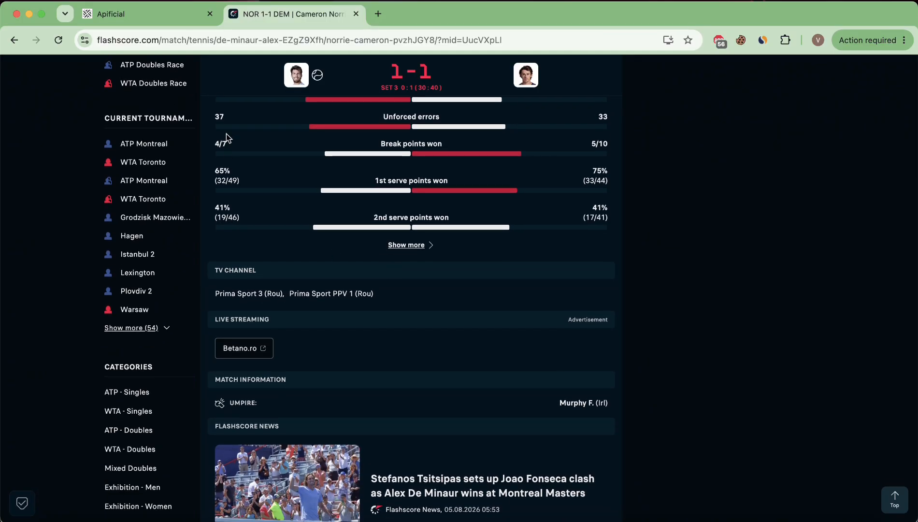
{"action": "left_click", "coordinate": [169, 18]}
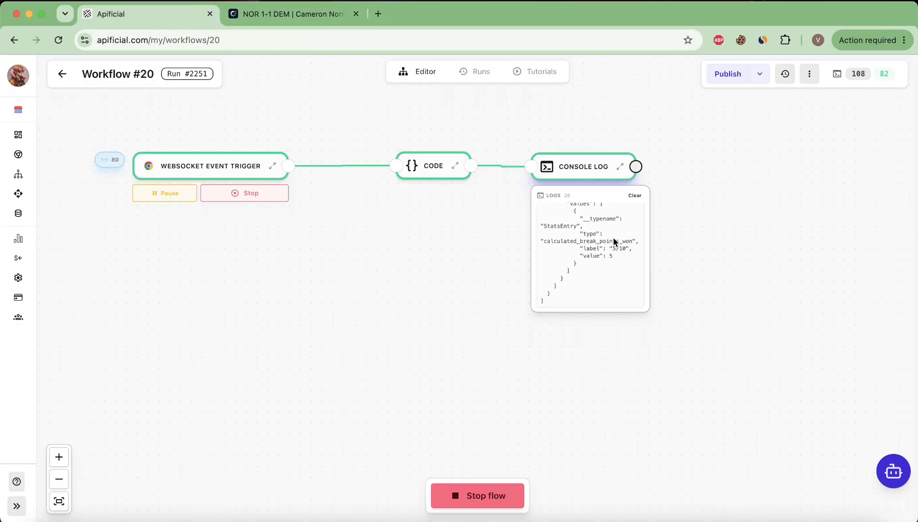
Expand the Console Log node to full view and widen it
{"action": "scroll", "coordinate": [614, 243], "scroll_direction": "up", "scroll_amount": 5}
{"action": "scroll", "coordinate": [632, 281], "scroll_direction": "right", "scroll_amount": 1}
{"action": "scroll", "coordinate": [632, 281], "scroll_direction": "up", "scroll_amount": 5}
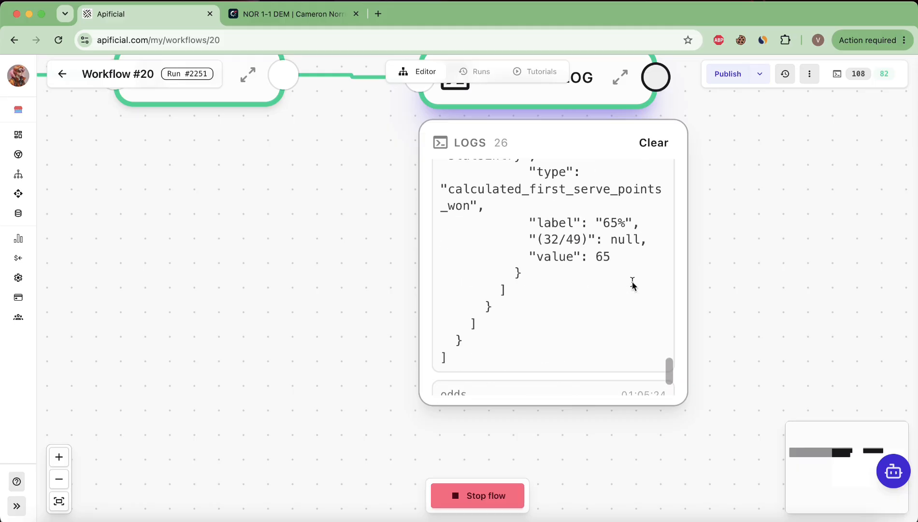
{"action": "scroll", "coordinate": [633, 285], "scroll_direction": "up", "scroll_amount": 2}
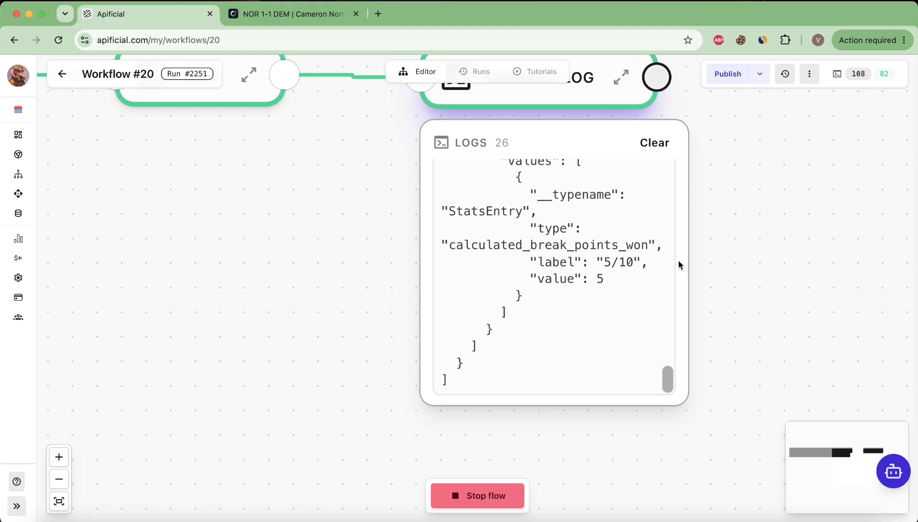
{"action": "scroll", "coordinate": [645, 252], "scroll_direction": "down", "scroll_amount": 5}
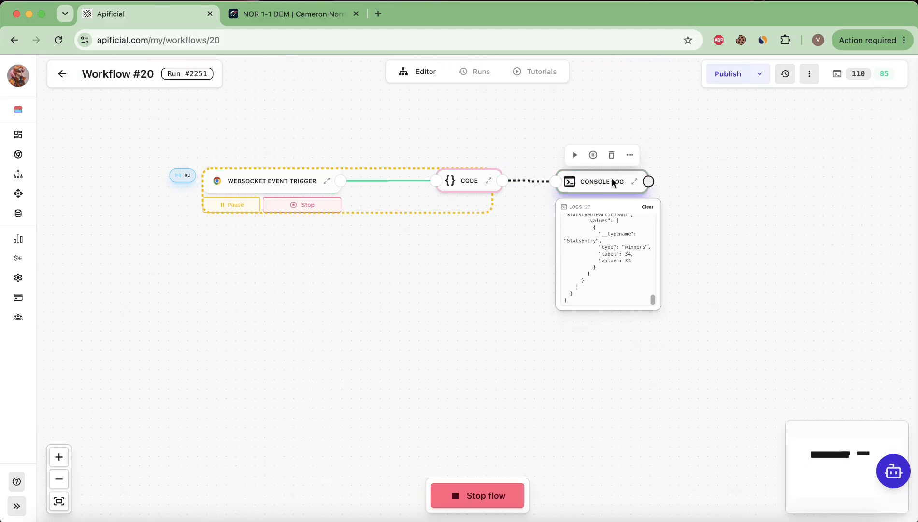
{"action": "left_click", "coordinate": [637, 183]}
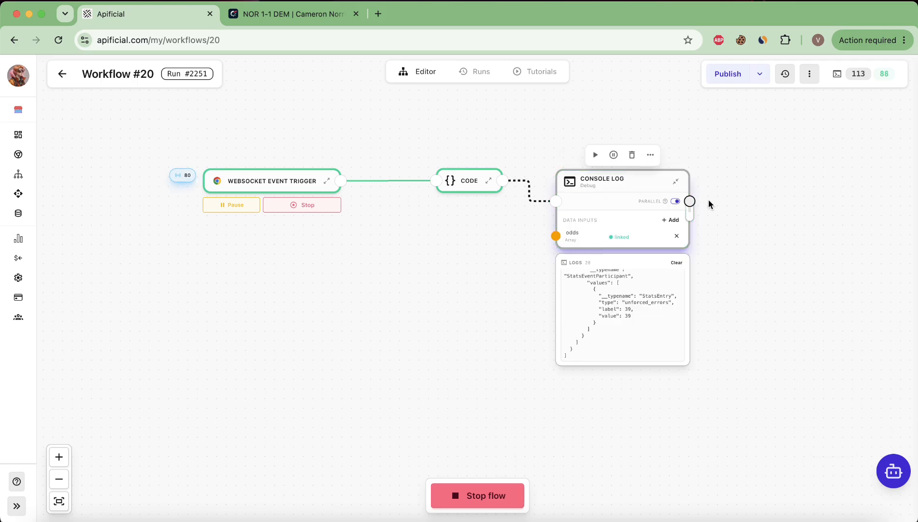
{"action": "left_click_drag", "start_coordinate": [827, 213], "coordinate": [829, 213]}
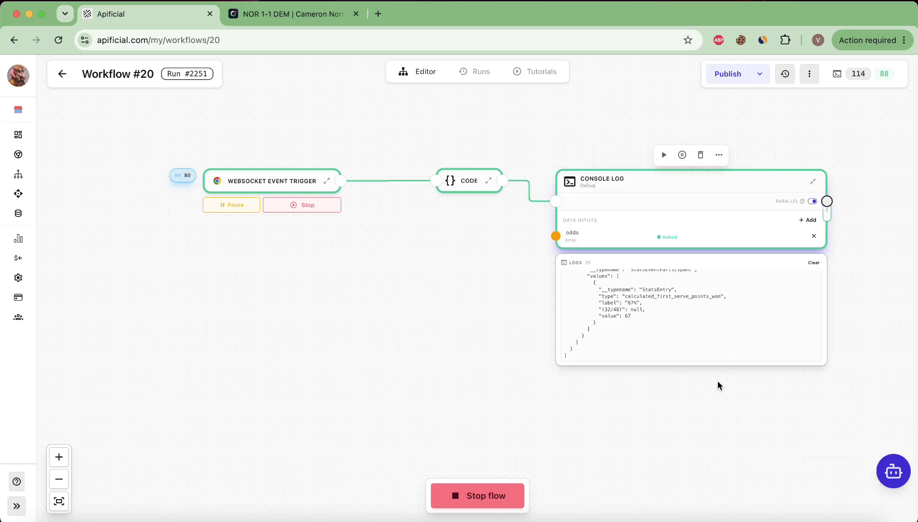
Scroll the Console Log entries to the logged 67% first serve points won stat
{"action": "scroll", "coordinate": [732, 323], "scroll_direction": "down", "scroll_amount": 2}
{"action": "scroll", "coordinate": [758, 315], "scroll_direction": "up", "scroll_amount": 5}
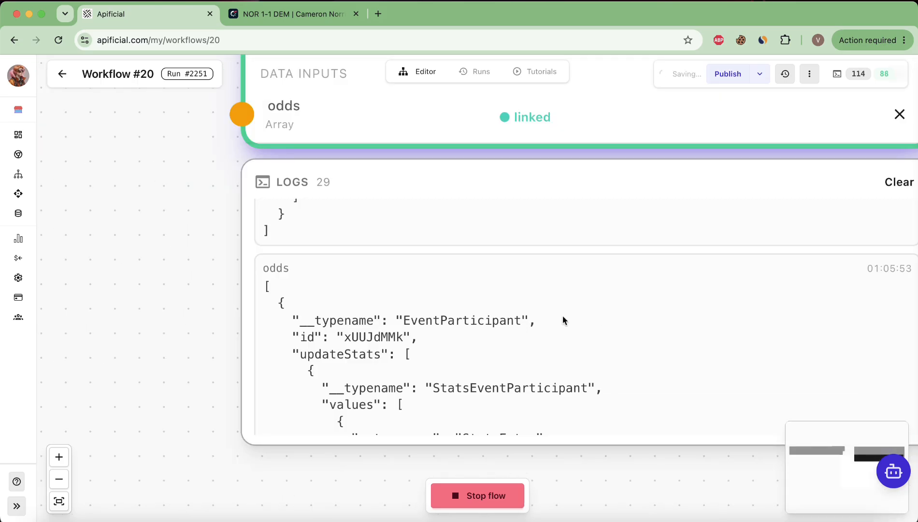
{"action": "scroll", "coordinate": [562, 316], "scroll_direction": "down", "scroll_amount": 4}
{"action": "scroll", "coordinate": [563, 316], "scroll_direction": "down", "scroll_amount": 1}
{"action": "scroll", "coordinate": [562, 315], "scroll_direction": "up", "scroll_amount": 2}
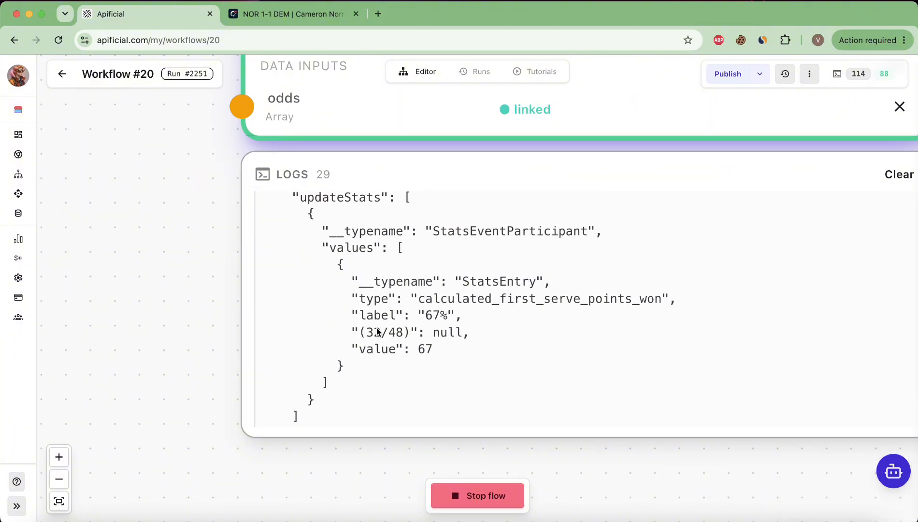
{"action": "scroll", "coordinate": [418, 359], "scroll_direction": "down", "scroll_amount": 3}
{"action": "scroll", "coordinate": [418, 359], "scroll_direction": "down", "scroll_amount": 2}
Confirm Flashscore shows 67% (33/49) first serve points won, then return to Apificial
{"action": "left_click", "coordinate": [270, 18]}
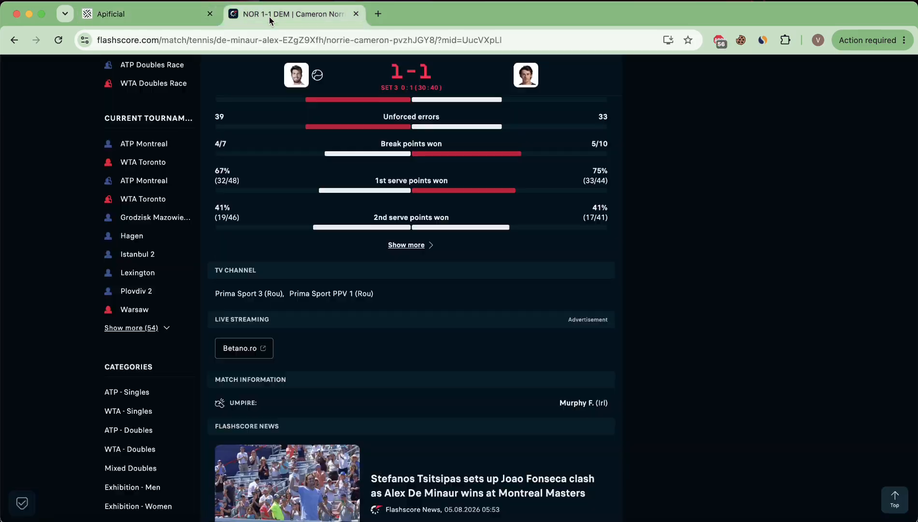
{"action": "scroll", "coordinate": [355, 286], "scroll_direction": "up", "scroll_amount": 2}
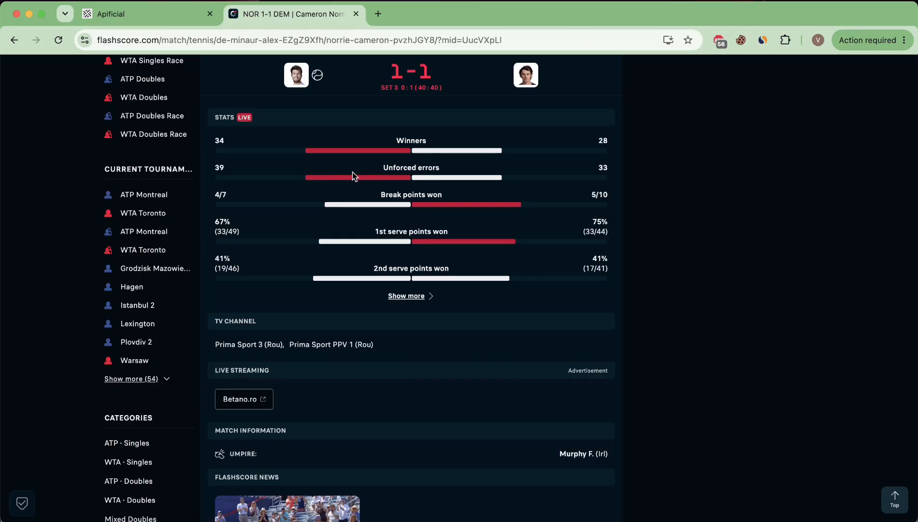
{"action": "scroll", "coordinate": [352, 172], "scroll_direction": "up", "scroll_amount": 4}
{"action": "scroll", "coordinate": [352, 172], "scroll_direction": "down", "scroll_amount": 8}
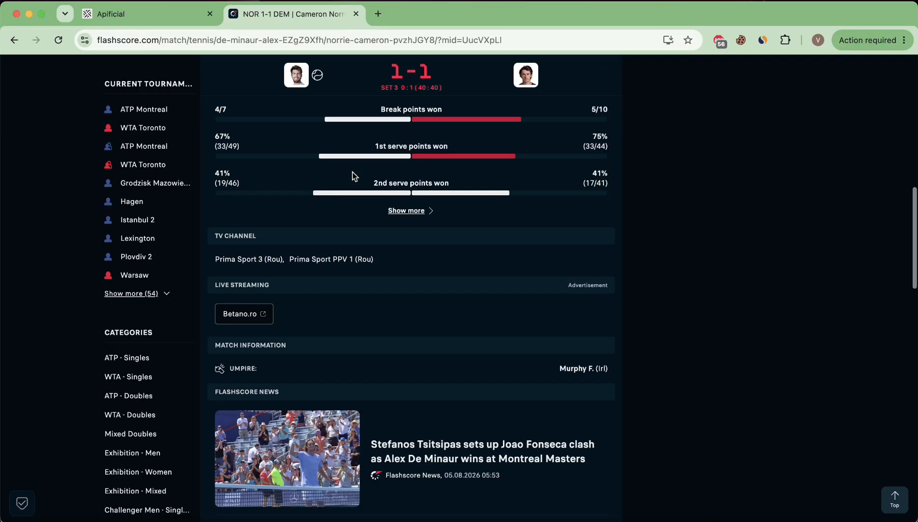
{"action": "scroll", "coordinate": [352, 172], "scroll_direction": "up", "scroll_amount": 15}
{"action": "scroll", "coordinate": [352, 172], "scroll_direction": "up", "scroll_amount": 1}
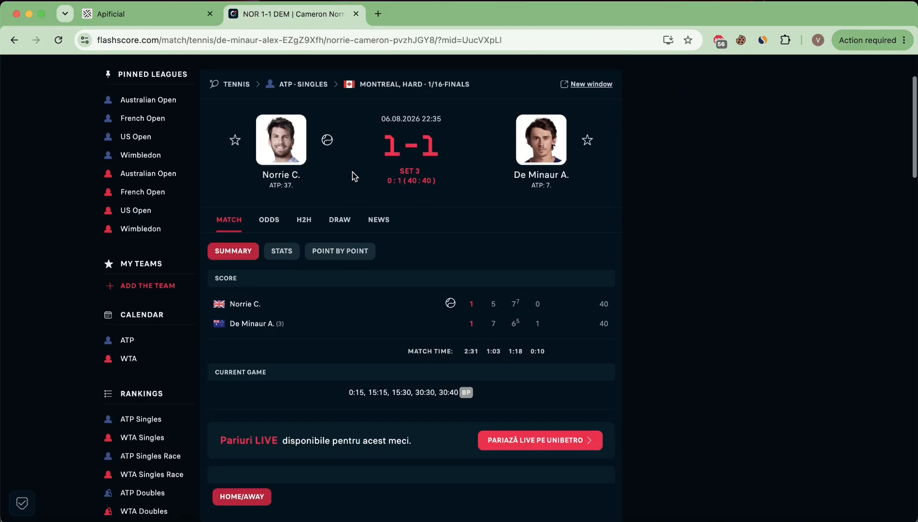
{"action": "left_click", "coordinate": [123, 9]}
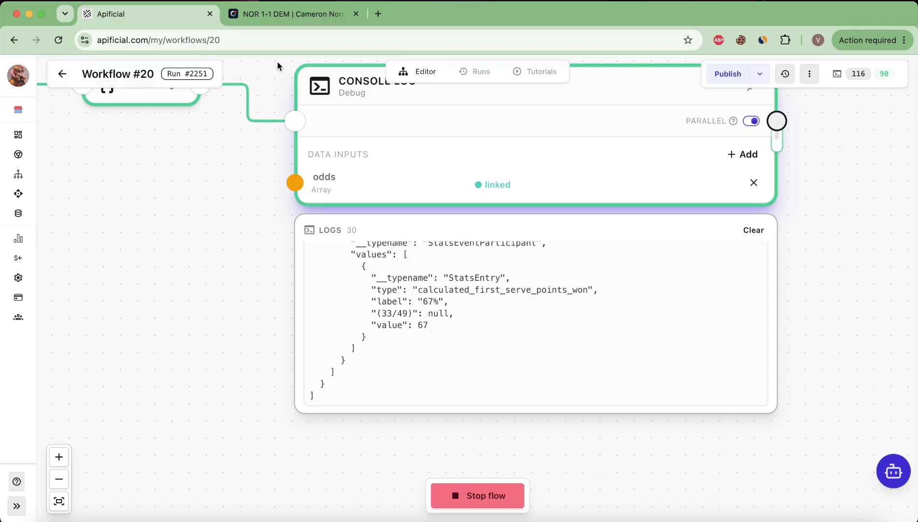